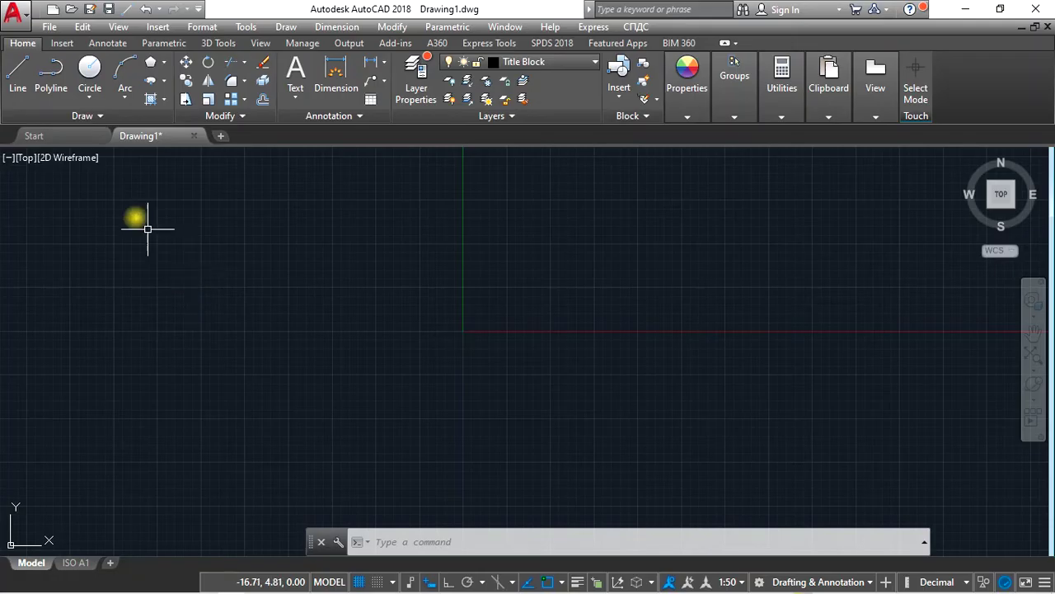
Draw an eight-point fit spline waving left to right, then looping back near its start.
{"action": "left_click", "coordinate": [113, 120]}
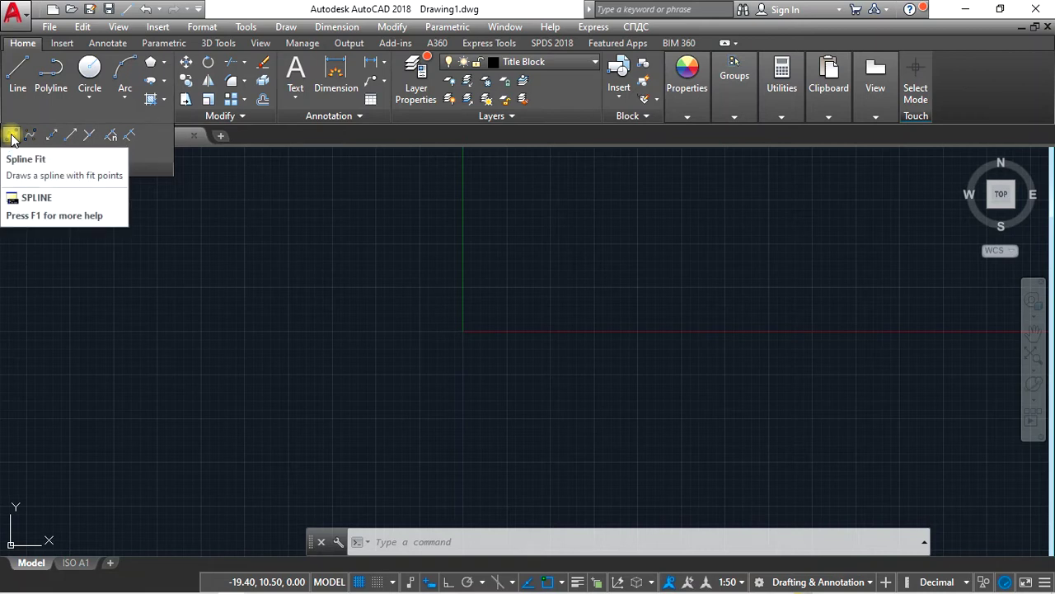
{"action": "left_click", "coordinate": [12, 136]}
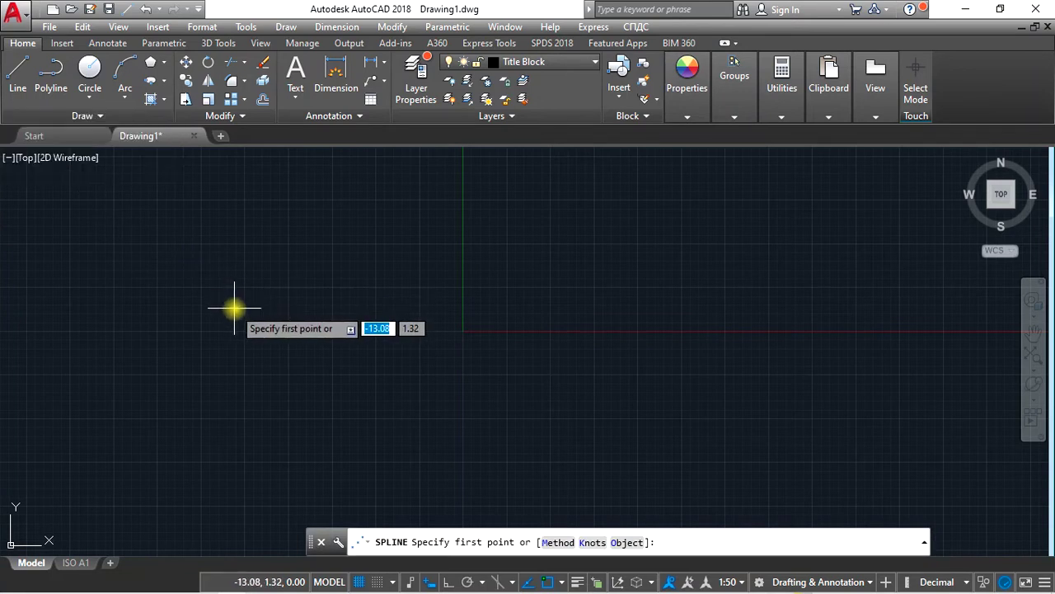
{"action": "left_click", "coordinate": [223, 306]}
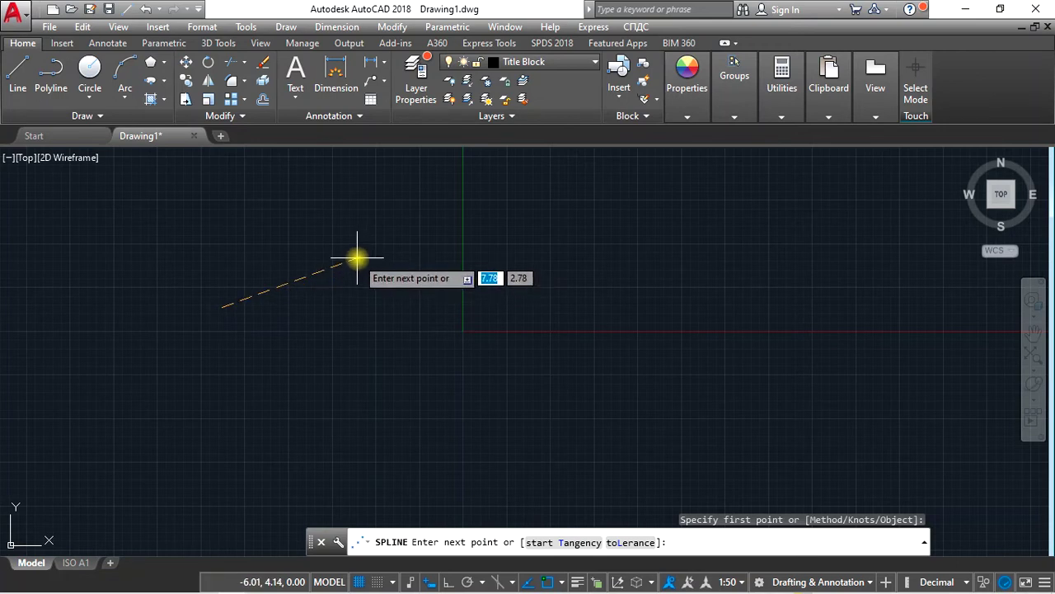
{"action": "left_click", "coordinate": [346, 255]}
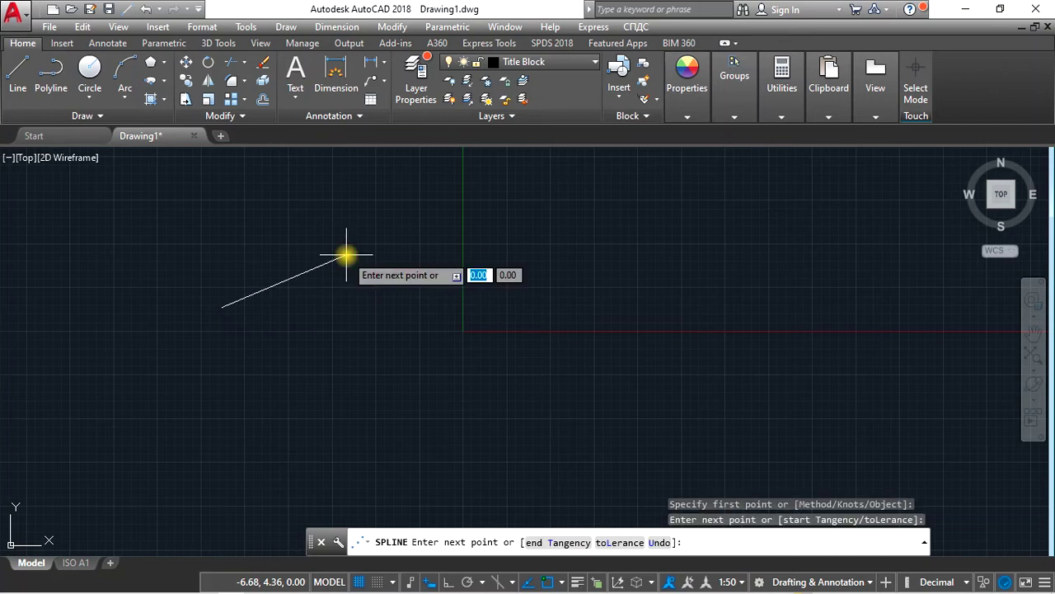
{"action": "left_click", "coordinate": [427, 316]}
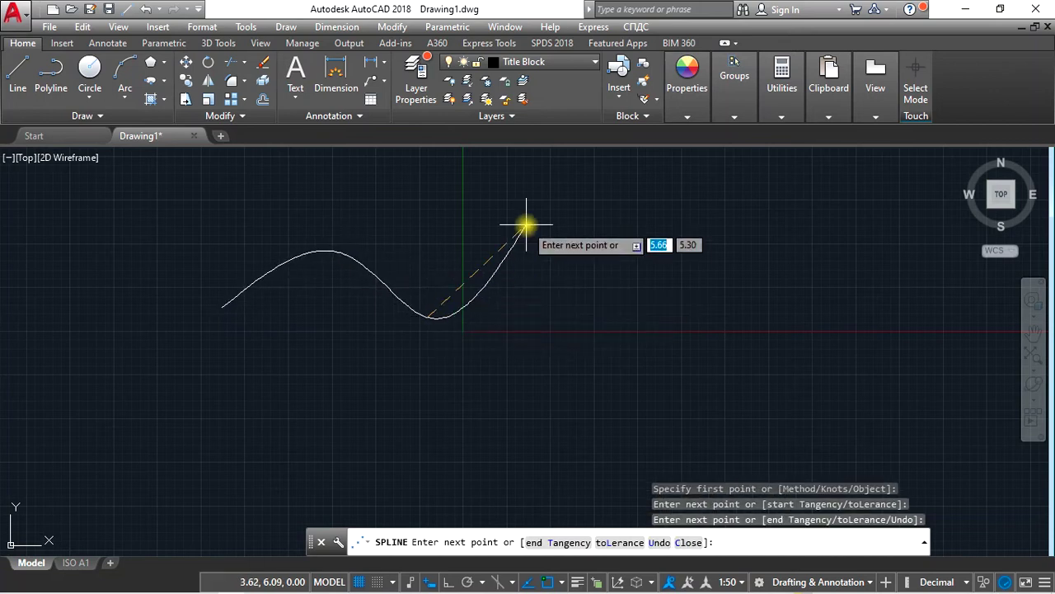
{"action": "left_click", "coordinate": [578, 262]}
{"action": "left_click", "coordinate": [680, 347]}
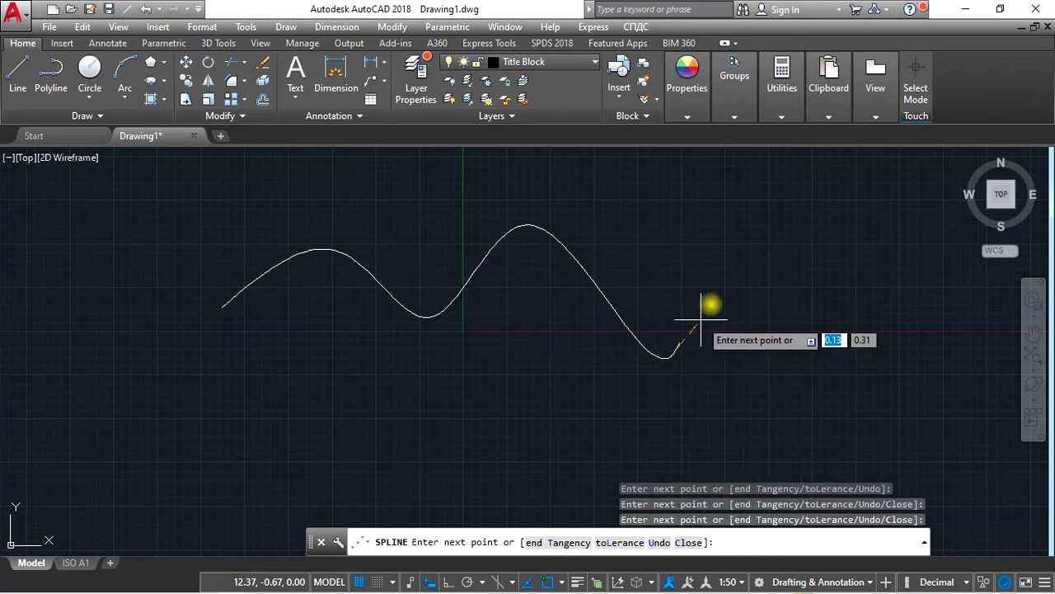
{"action": "left_click", "coordinate": [746, 223]}
{"action": "left_click", "coordinate": [316, 382]}
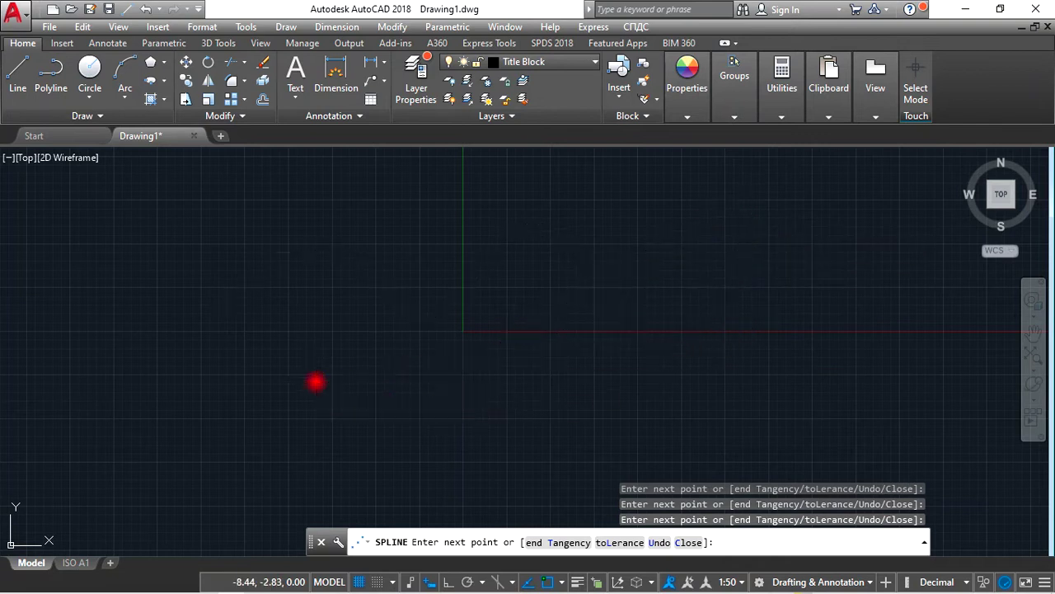
{"action": "left_click", "coordinate": [375, 235]}
{"action": "key", "text": "Return"}
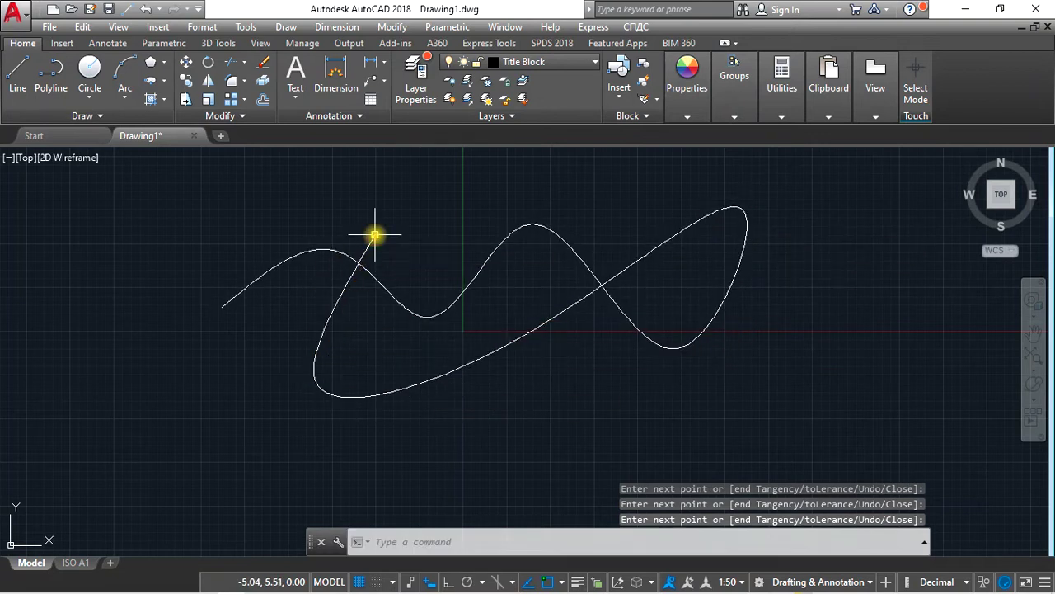
Draw a seven-vertex CV spline rising from the lower left and arching across the top.
{"action": "left_click", "coordinate": [97, 120]}
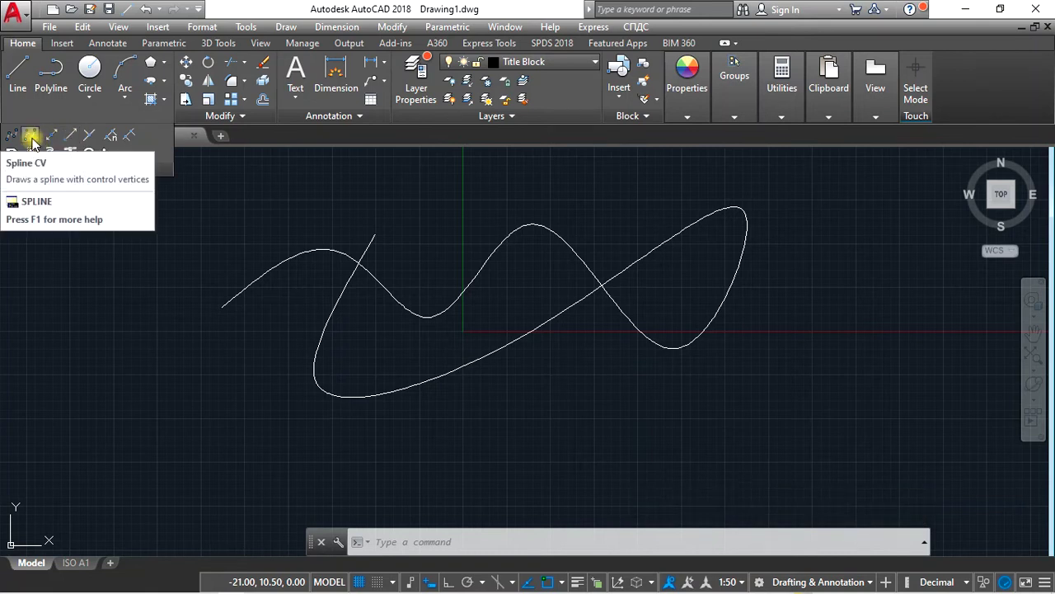
{"action": "left_click", "coordinate": [32, 138]}
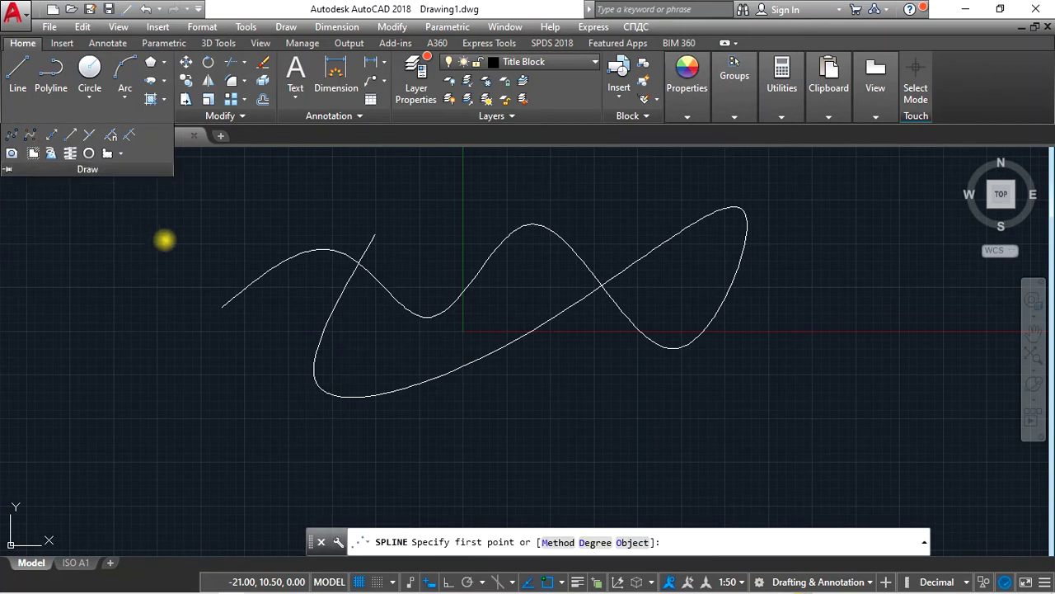
{"action": "left_click", "coordinate": [188, 393]}
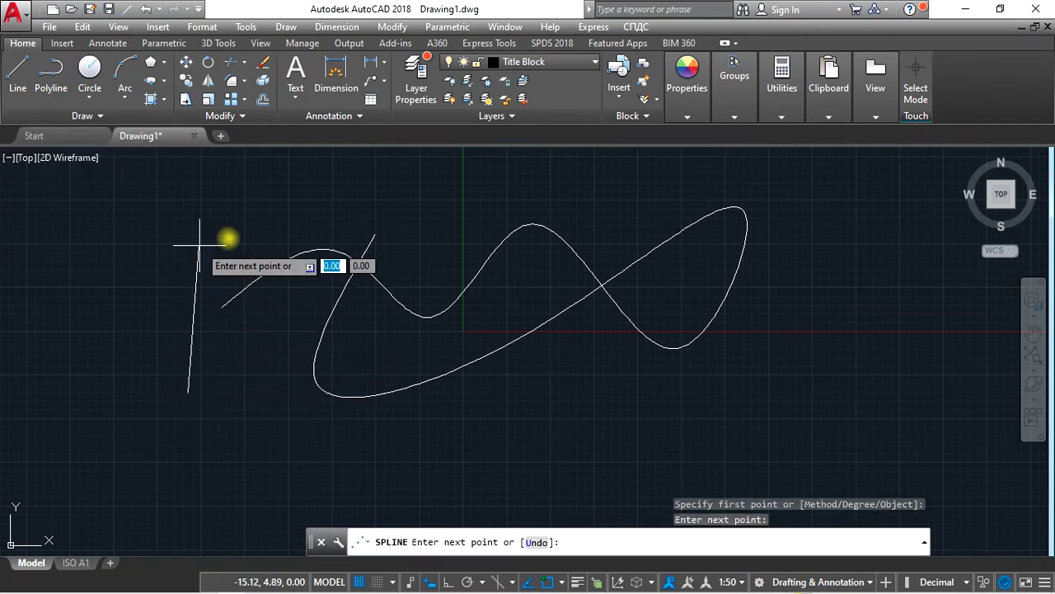
{"action": "left_click", "coordinate": [335, 227]}
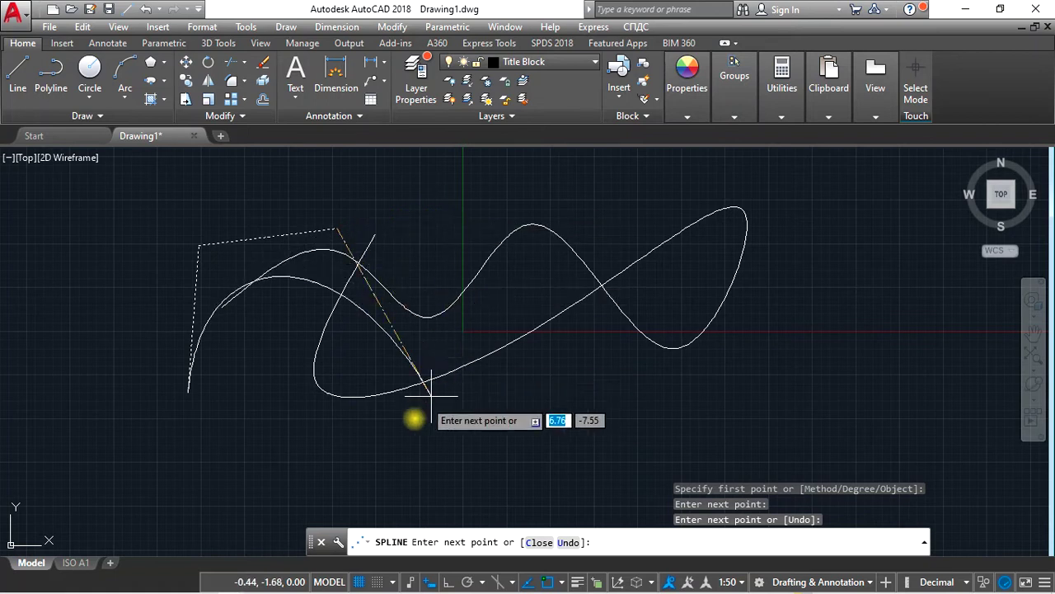
{"action": "middle_click_drag", "start_coordinate": [481, 217], "coordinate": [450, 259]}
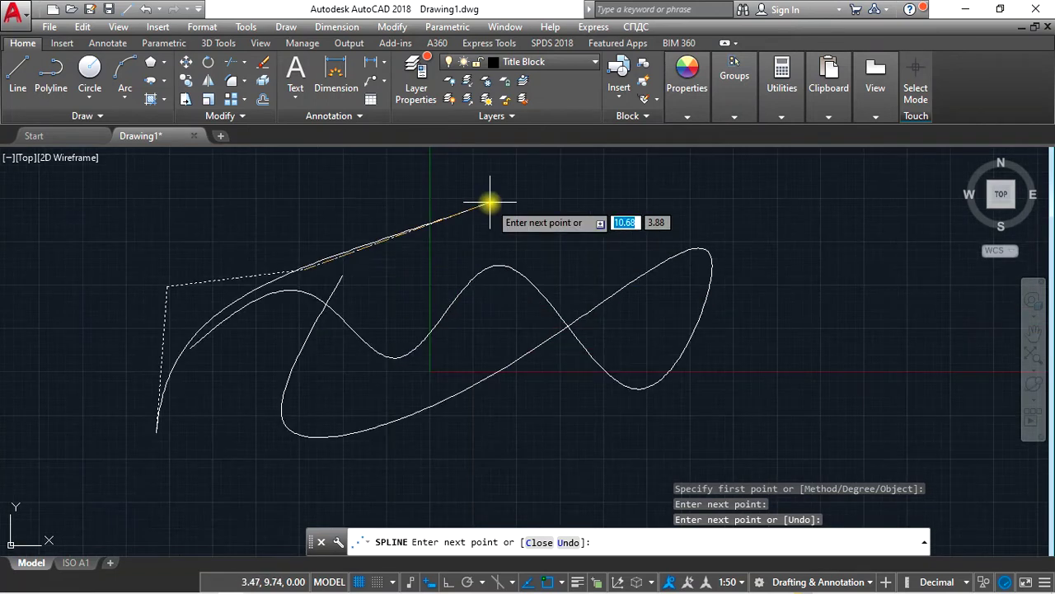
{"action": "left_click", "coordinate": [399, 258]}
{"action": "left_click", "coordinate": [388, 182]}
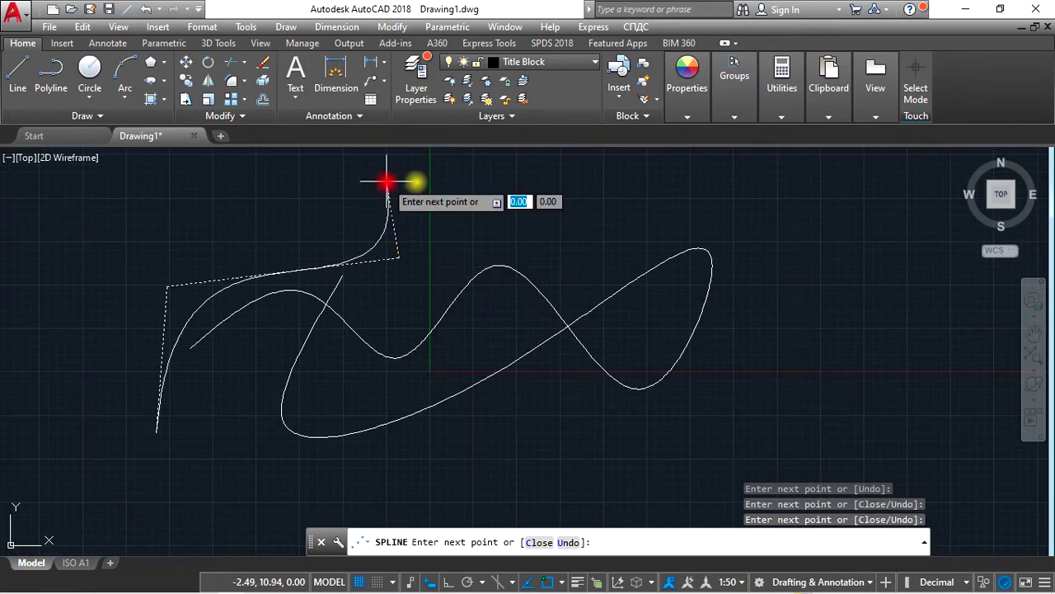
{"action": "left_click", "coordinate": [493, 182]}
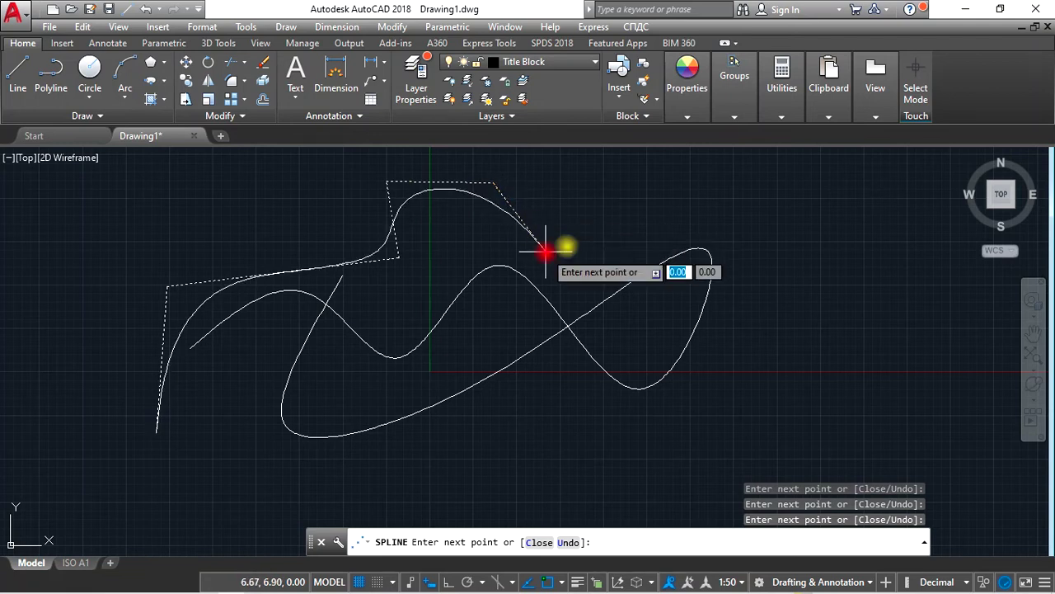
{"action": "left_click", "coordinate": [546, 251]}
{"action": "left_click", "coordinate": [641, 182]}
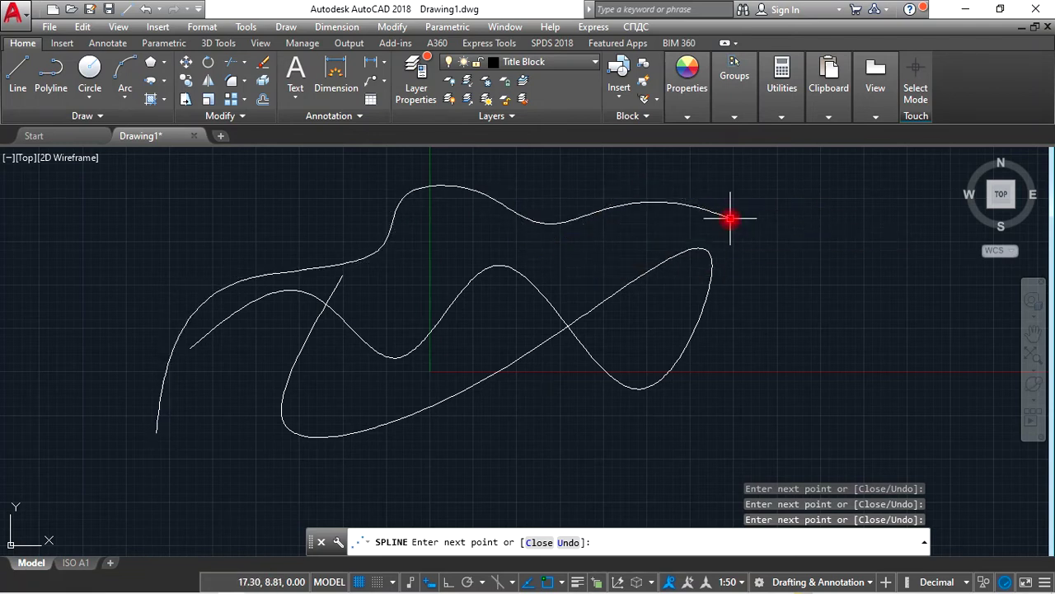
{"action": "key", "text": "Return"}
Select the upper control-vertex spline to expose its vertex grips.
{"action": "left_click", "coordinate": [488, 206]}
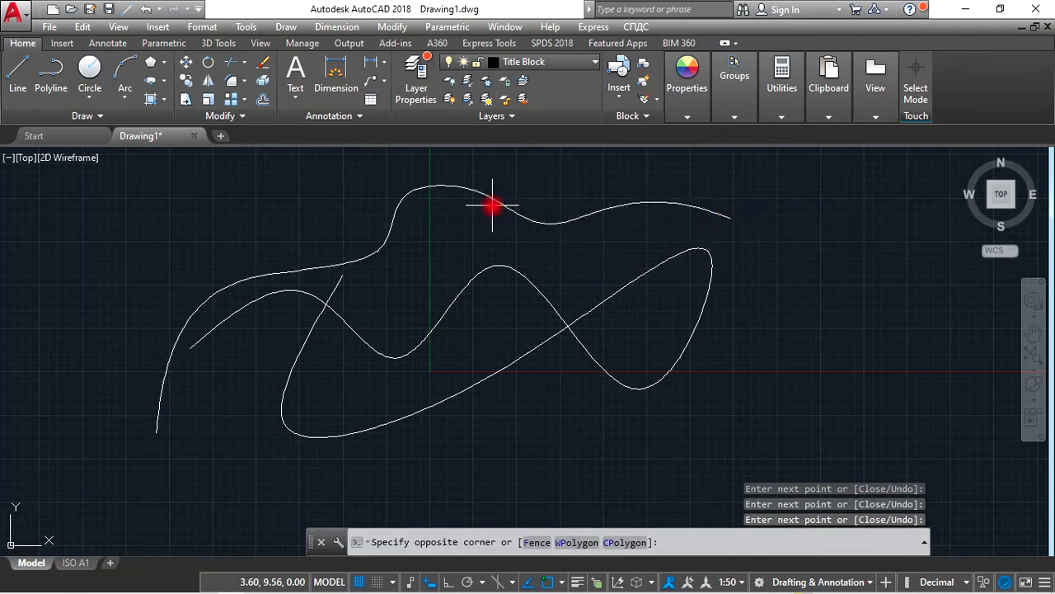
{"action": "left_click", "coordinate": [483, 261]}
{"action": "left_click", "coordinate": [494, 199]}
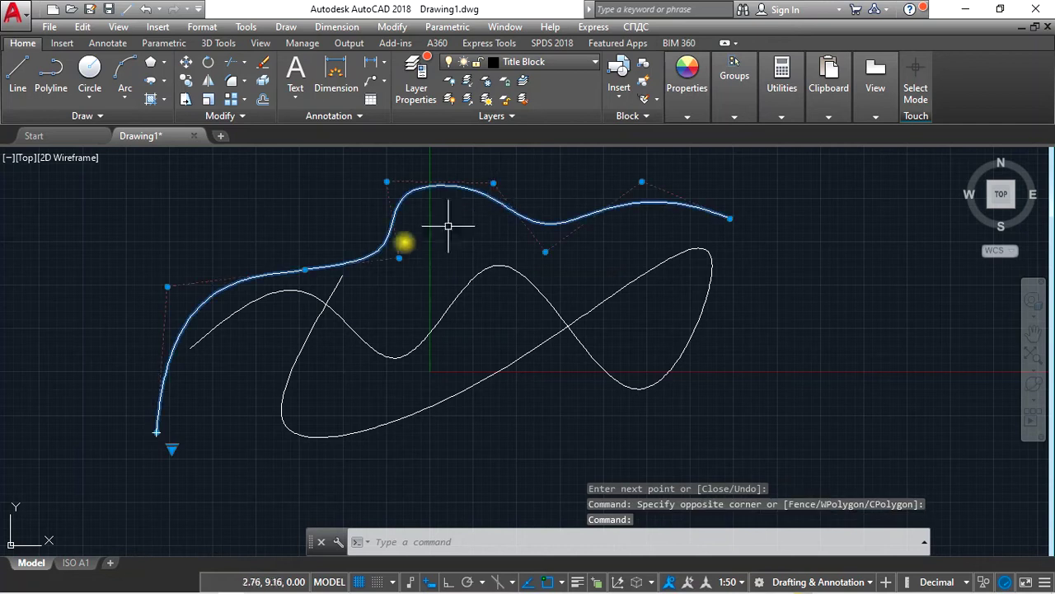
{"action": "left_click", "coordinate": [399, 259]}
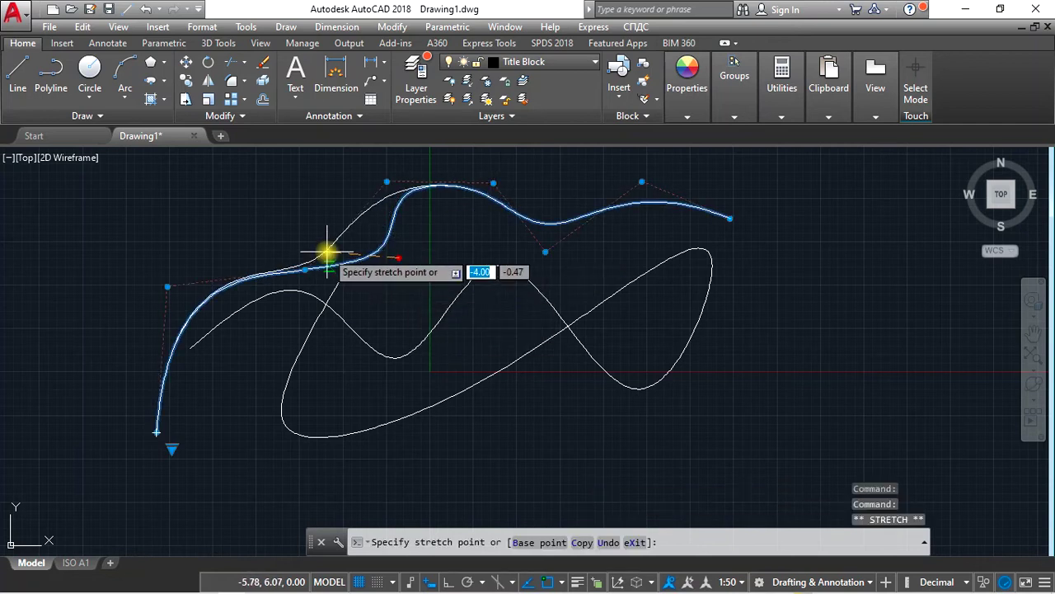
{"action": "key", "text": "Escape"}
Move the left vertex further left, a middle vertex lower, and the top vertex up-right.
{"action": "left_click", "coordinate": [168, 287]}
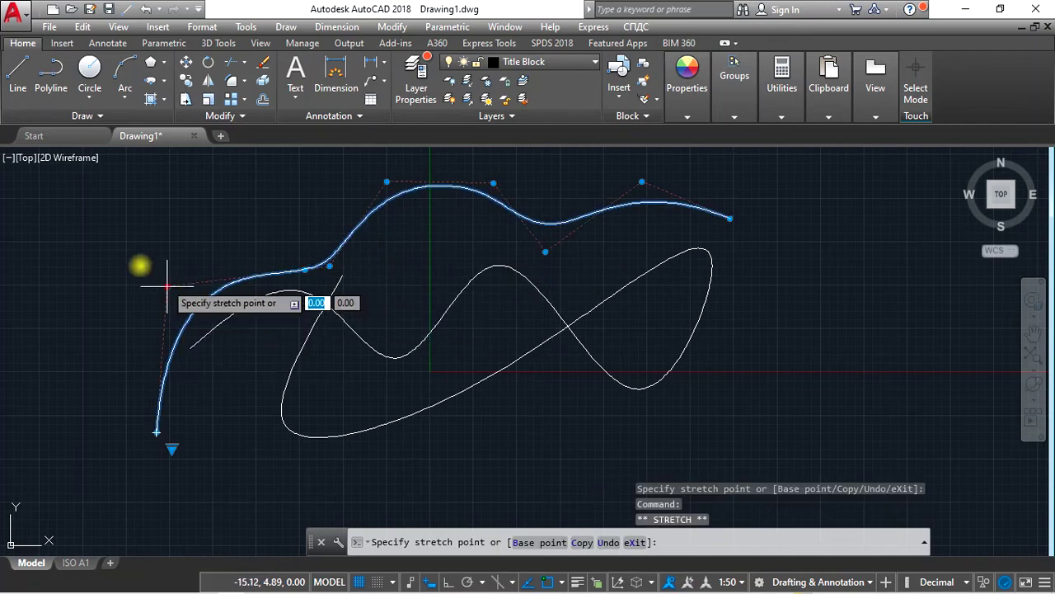
{"action": "left_click", "coordinate": [138, 259]}
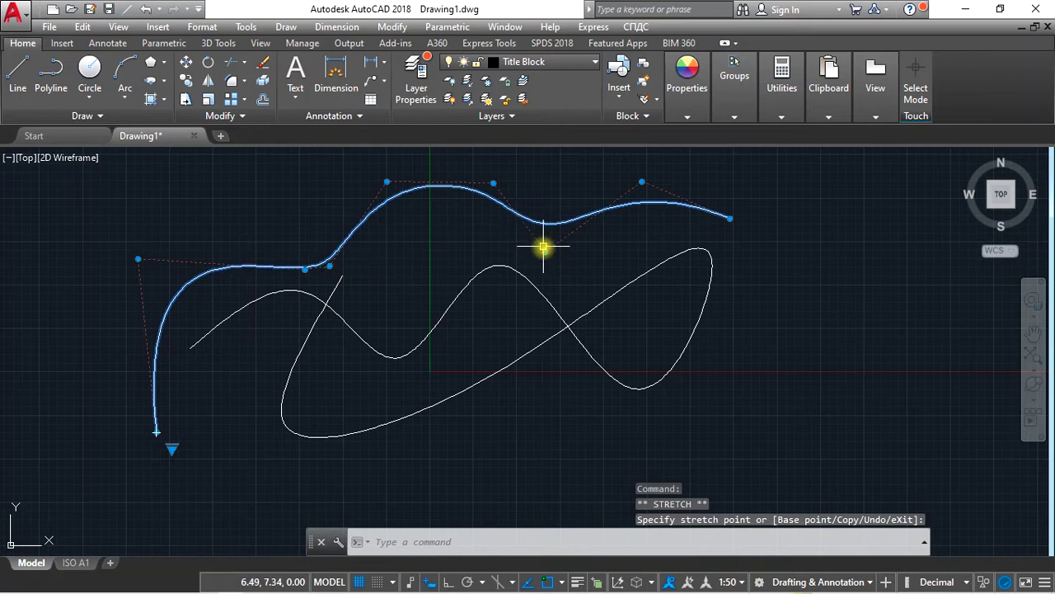
{"action": "left_click", "coordinate": [572, 288]}
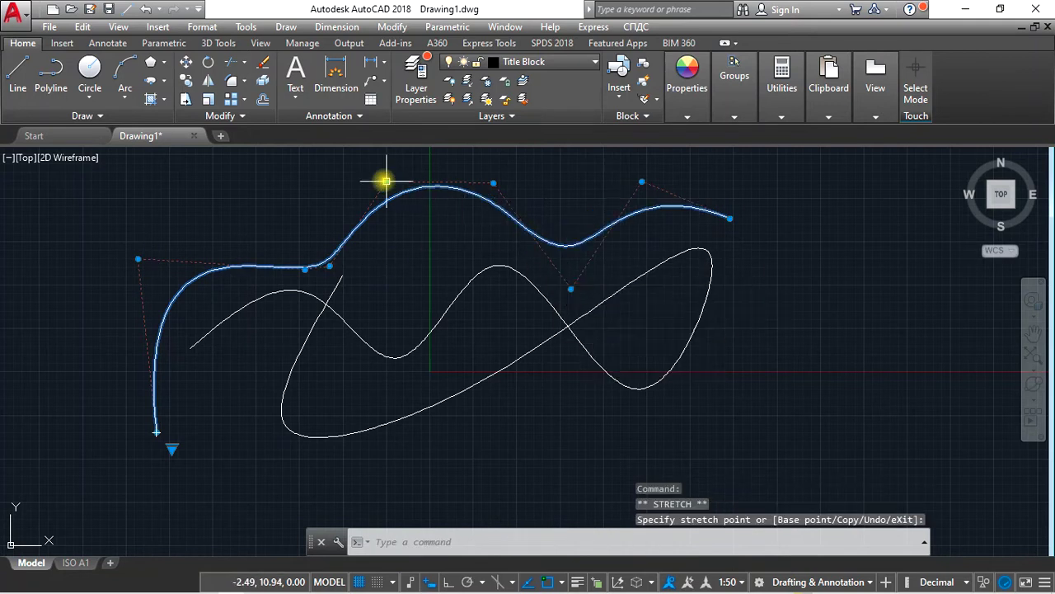
{"action": "left_click", "coordinate": [493, 182]}
{"action": "left_click", "coordinate": [504, 169]}
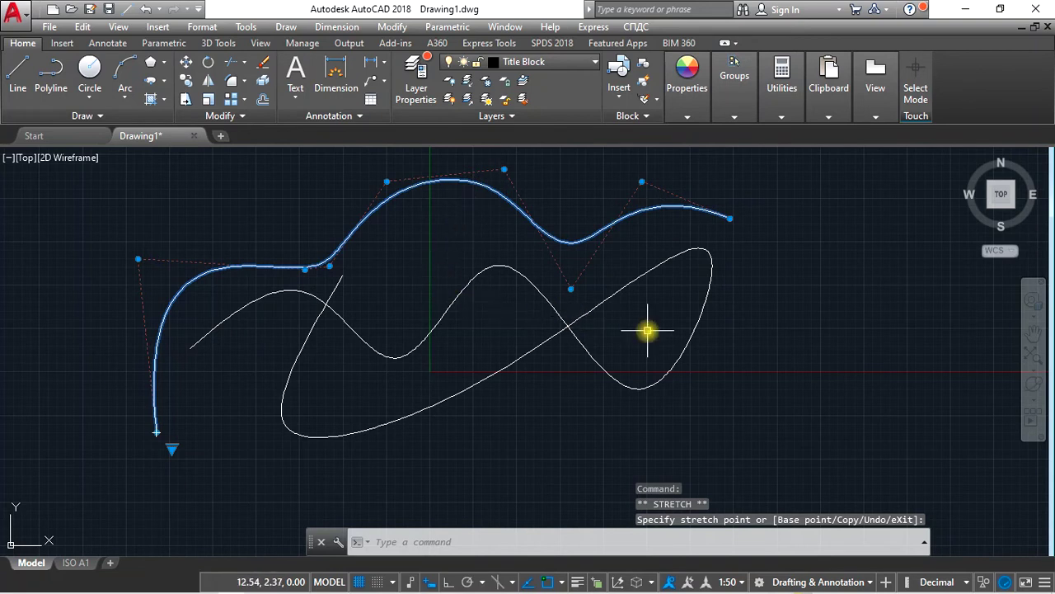
{"action": "key", "text": "Escape"}
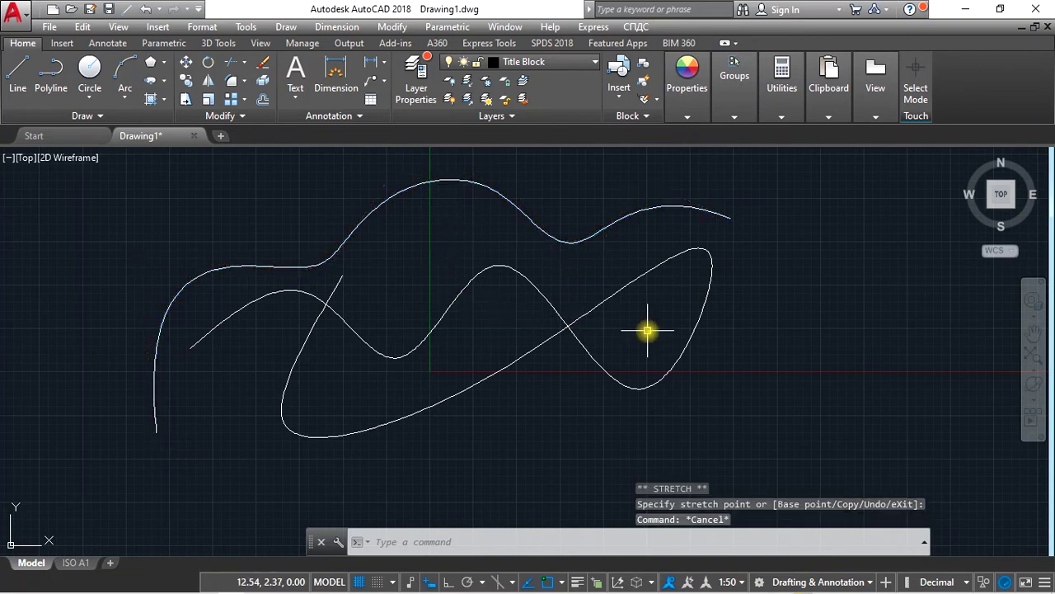
Select the looping spline and stretch its right grip further right.
{"action": "left_click", "coordinate": [729, 274]}
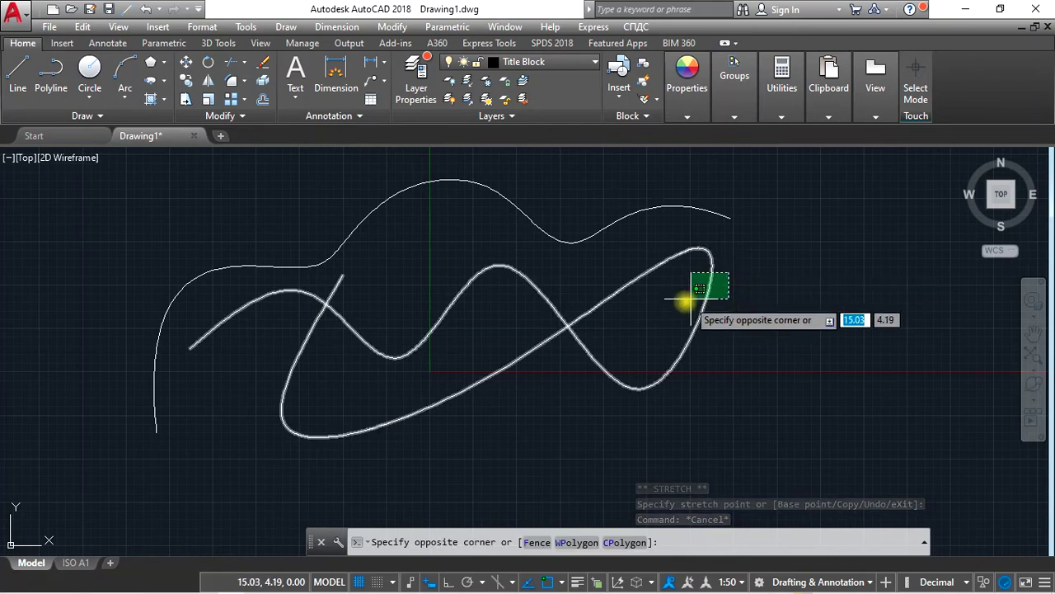
{"action": "left_click", "coordinate": [682, 300]}
{"action": "left_click", "coordinate": [712, 265]}
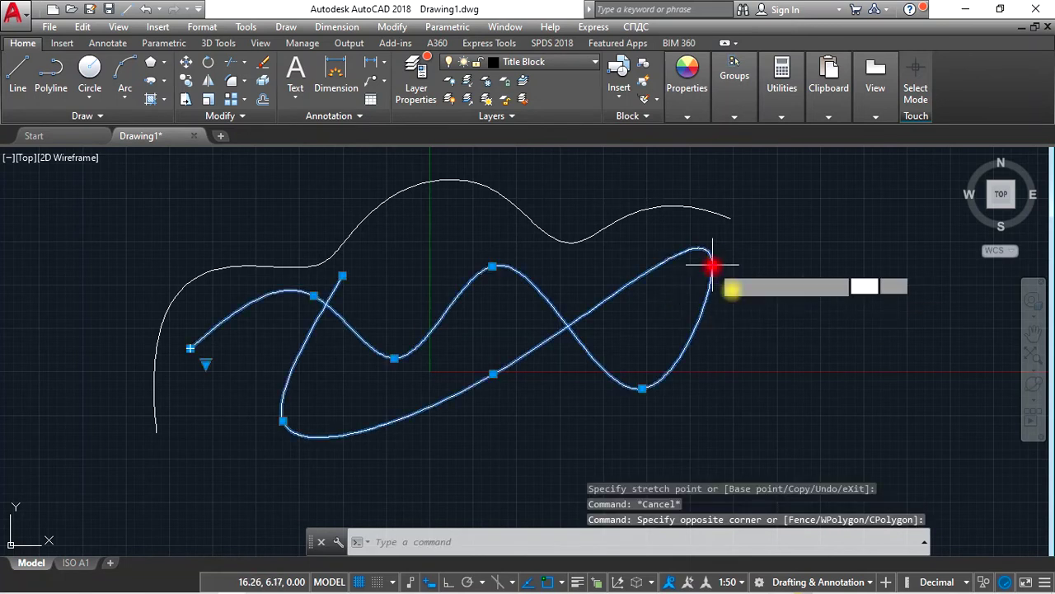
{"action": "left_click", "coordinate": [793, 253]}
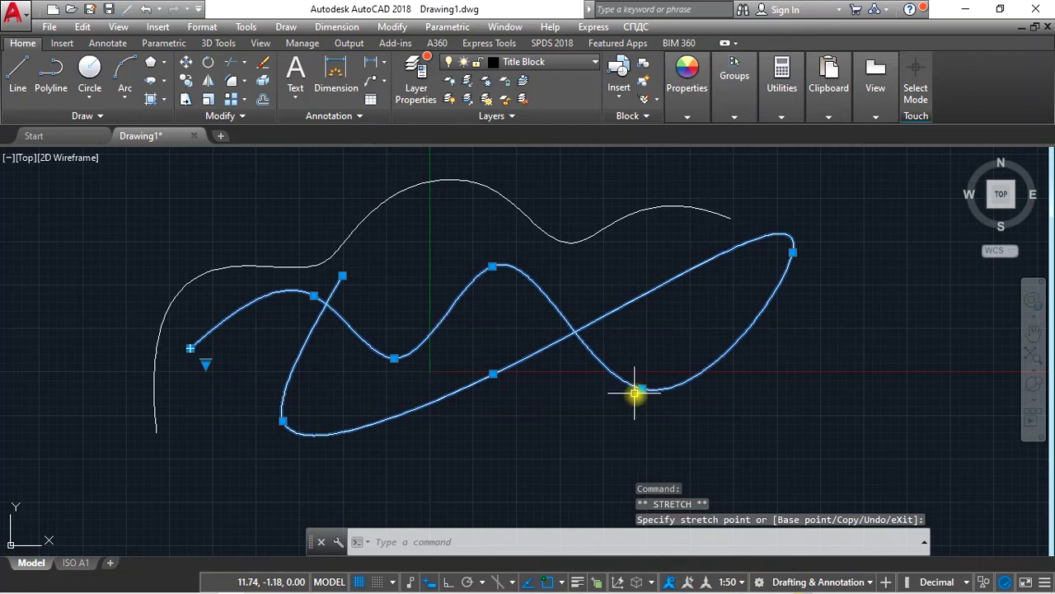
Pull the looping spline's lower and middle fit points further down.
{"action": "left_click", "coordinate": [644, 388]}
{"action": "left_click", "coordinate": [612, 437]}
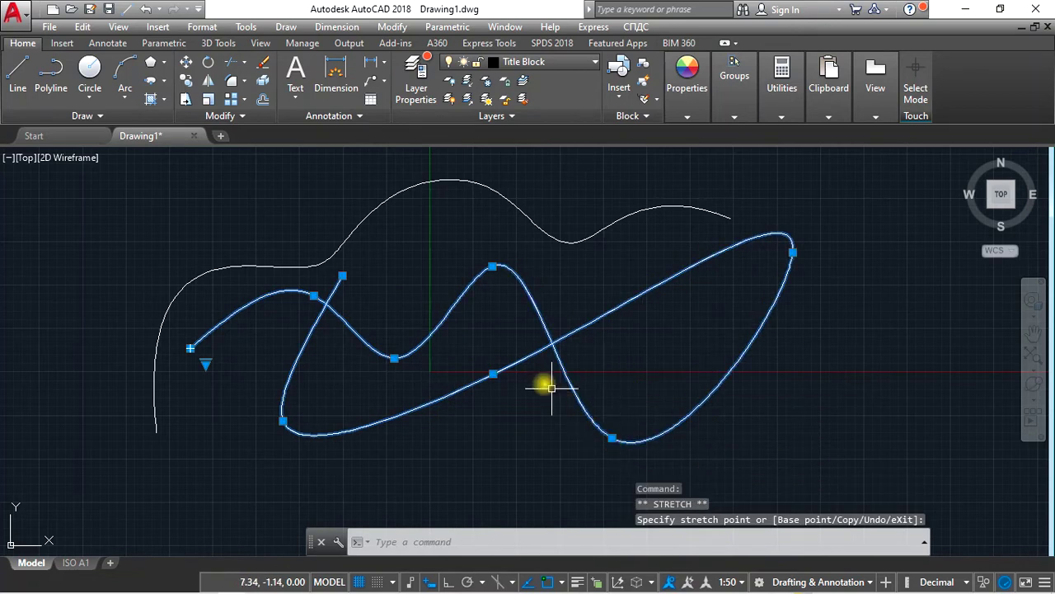
{"action": "left_click", "coordinate": [493, 375]}
{"action": "left_click", "coordinate": [511, 423]}
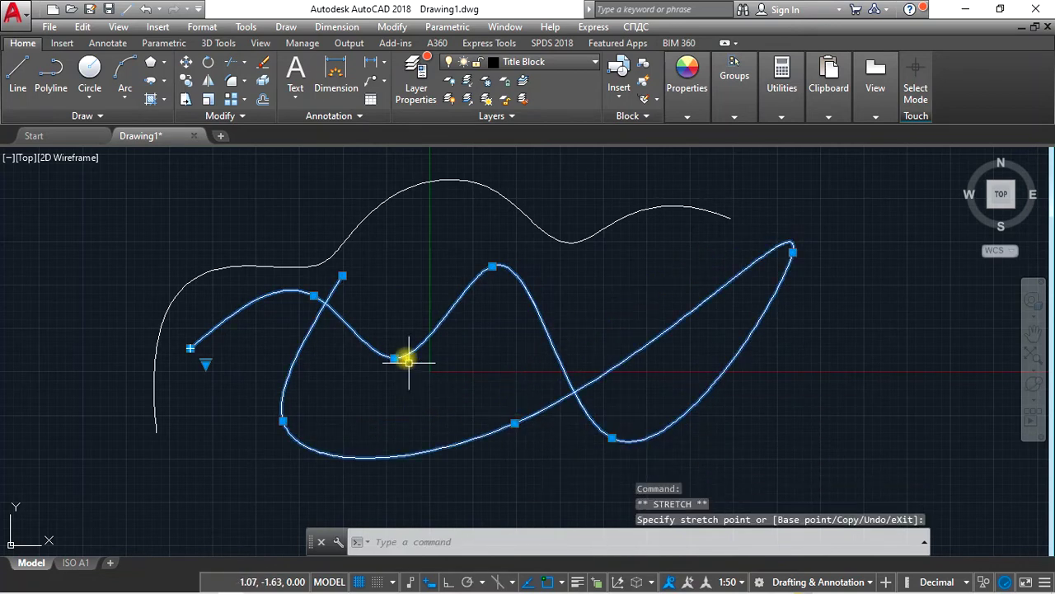
{"action": "left_click", "coordinate": [384, 399]}
{"action": "scroll", "coordinate": [394, 324], "scroll_direction": "down", "scroll_amount": 2}
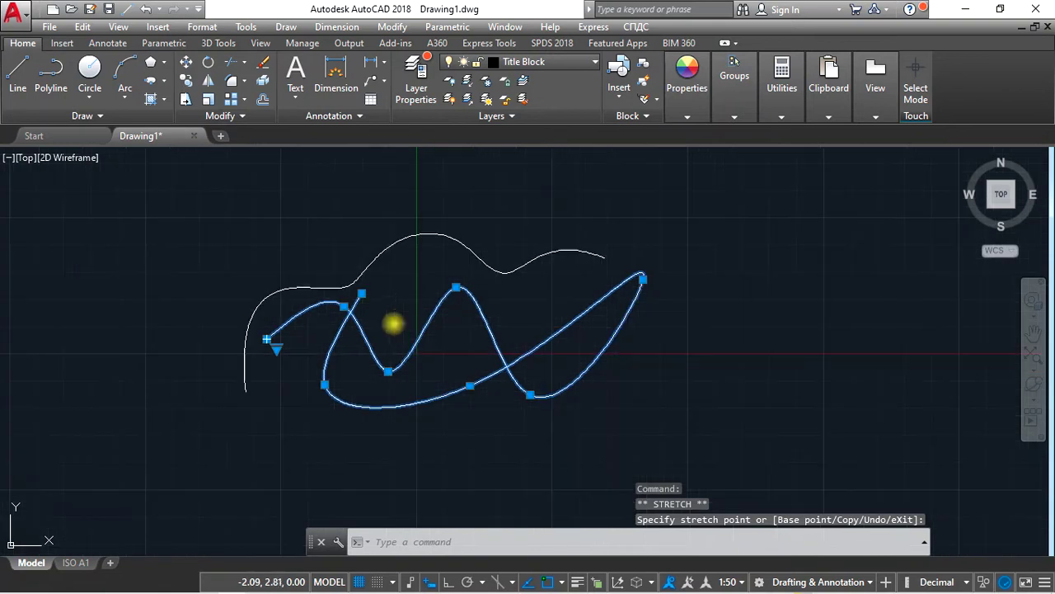
{"action": "key", "text": "Escape"}
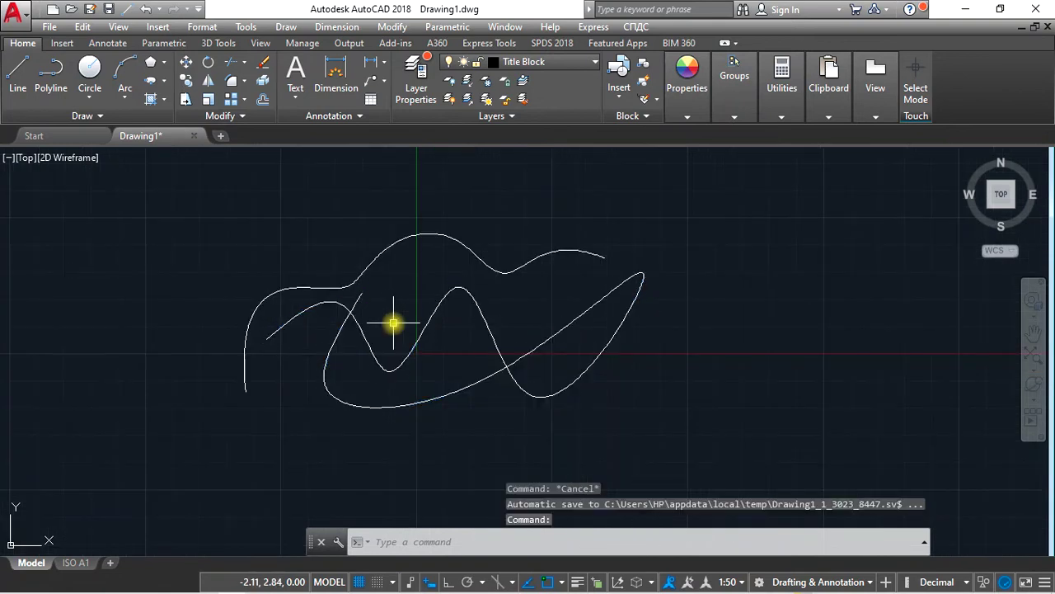
Select the upper spline to check its control points, then deselect it.
{"action": "left_click", "coordinate": [572, 254]}
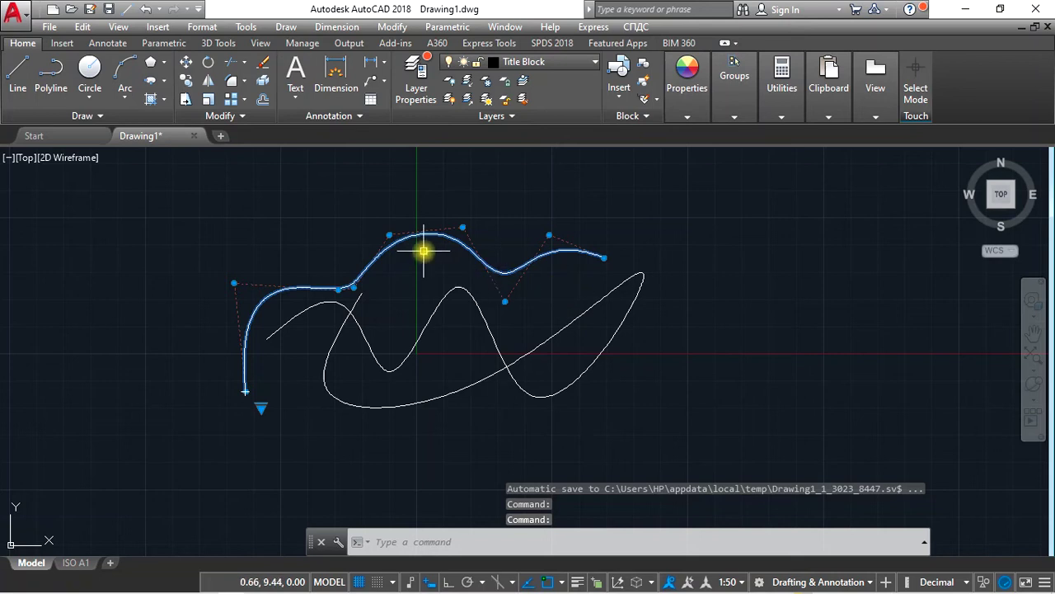
{"action": "scroll", "coordinate": [426, 252], "scroll_direction": "up", "scroll_amount": 2}
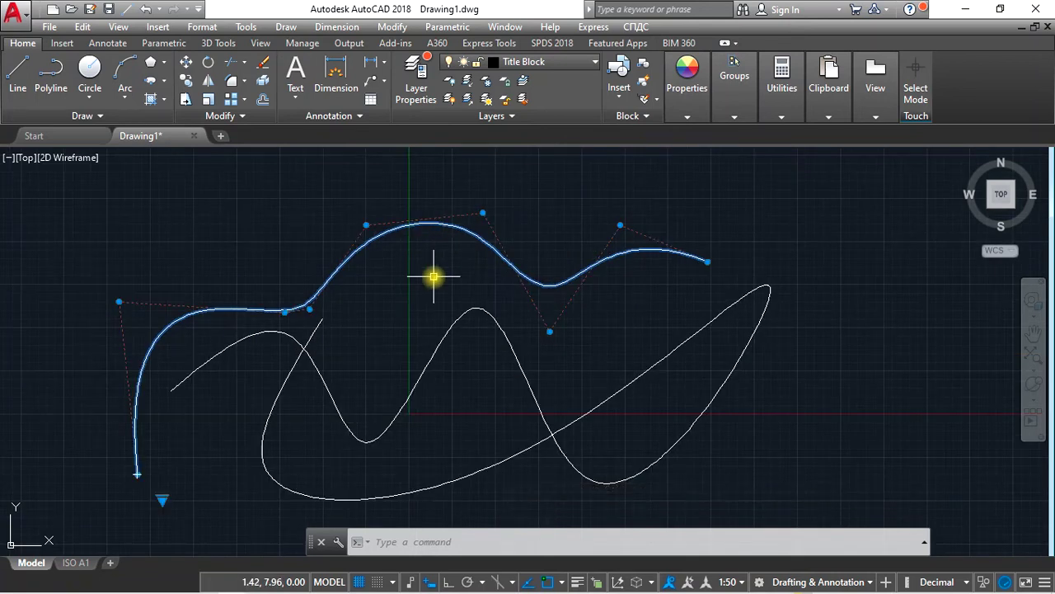
{"action": "key", "text": "Escape"}
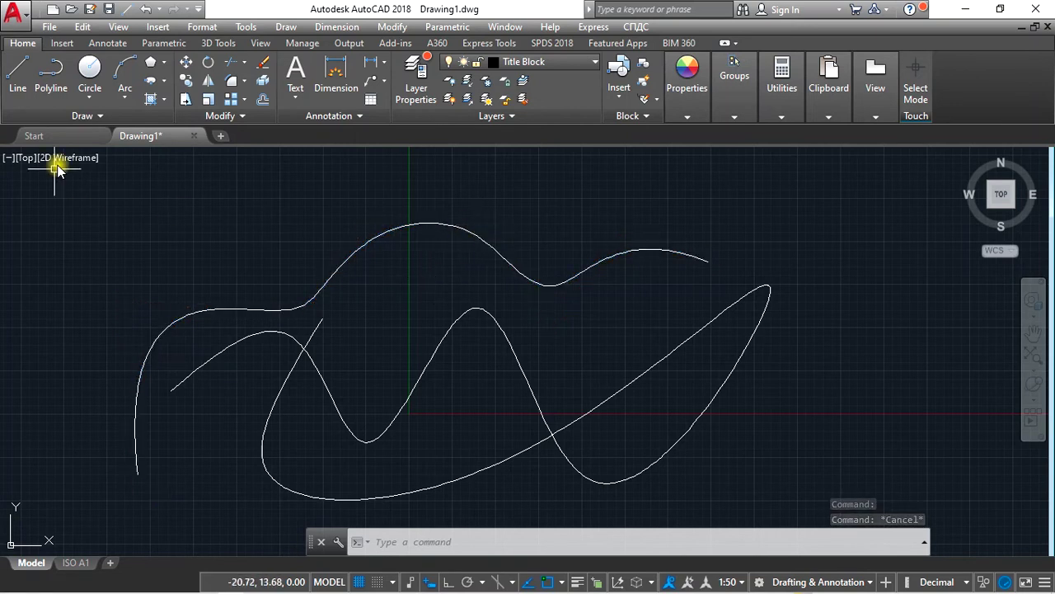
{"action": "left_click", "coordinate": [82, 116]}
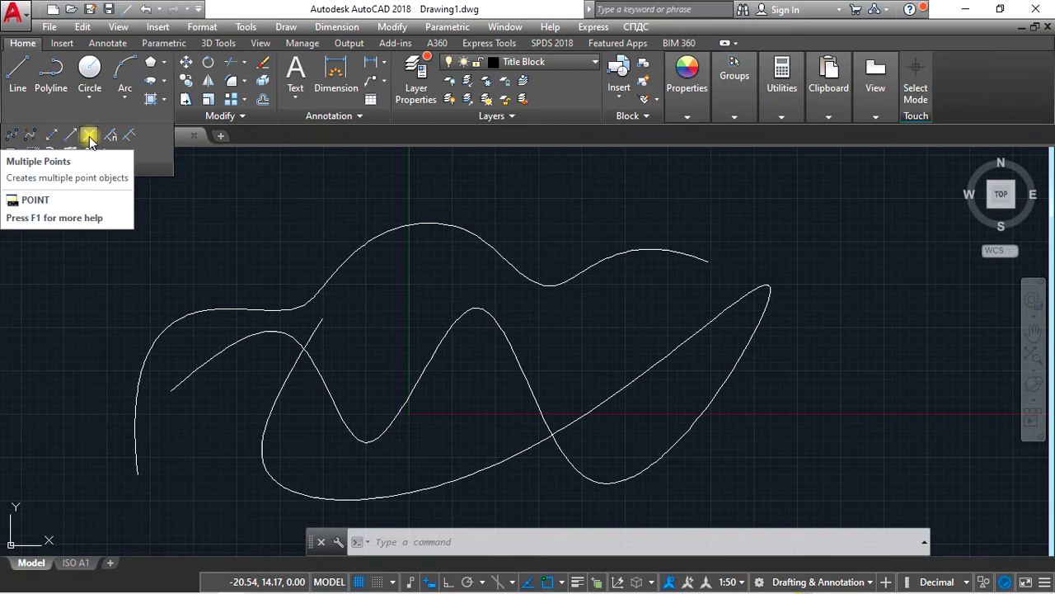
Place several point markers with Multiple Points in the open space above the splines.
{"action": "left_click", "coordinate": [89, 136]}
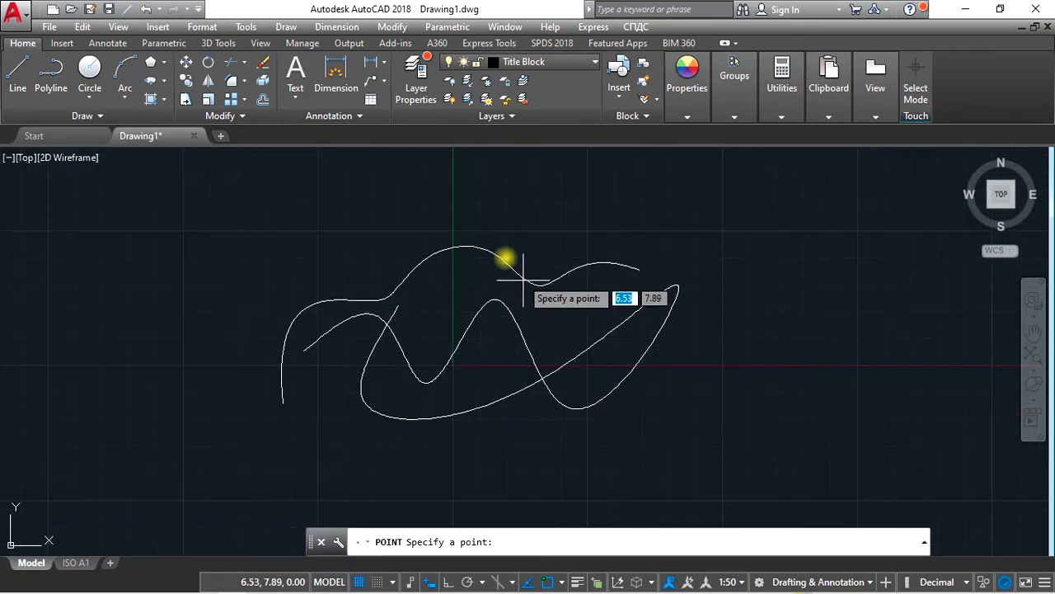
{"action": "middle_click_drag", "start_coordinate": [479, 172], "coordinate": [495, 215]}
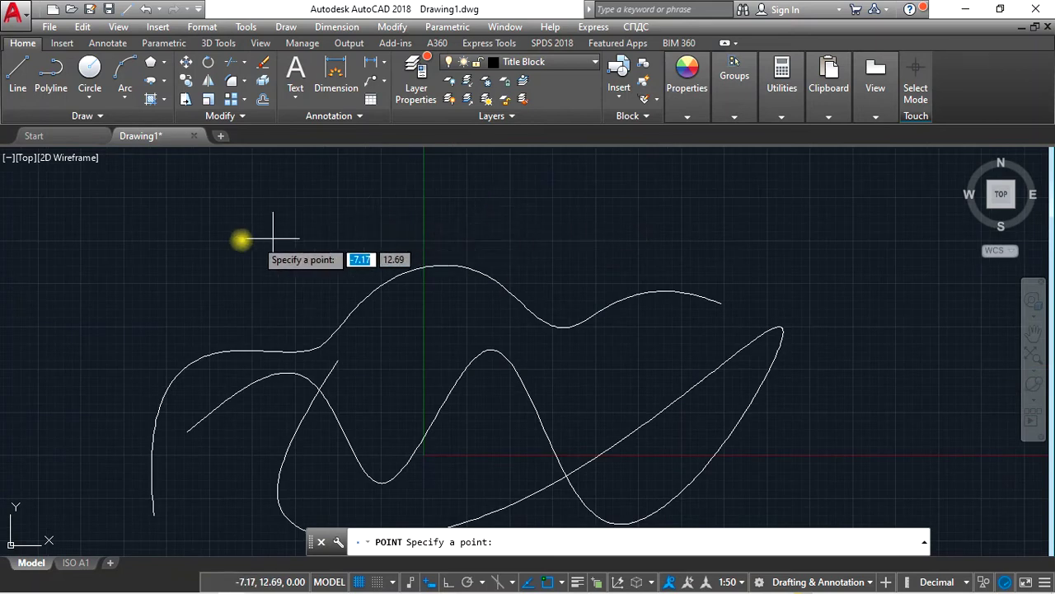
{"action": "left_click", "coordinate": [221, 227]}
{"action": "left_click", "coordinate": [313, 206]}
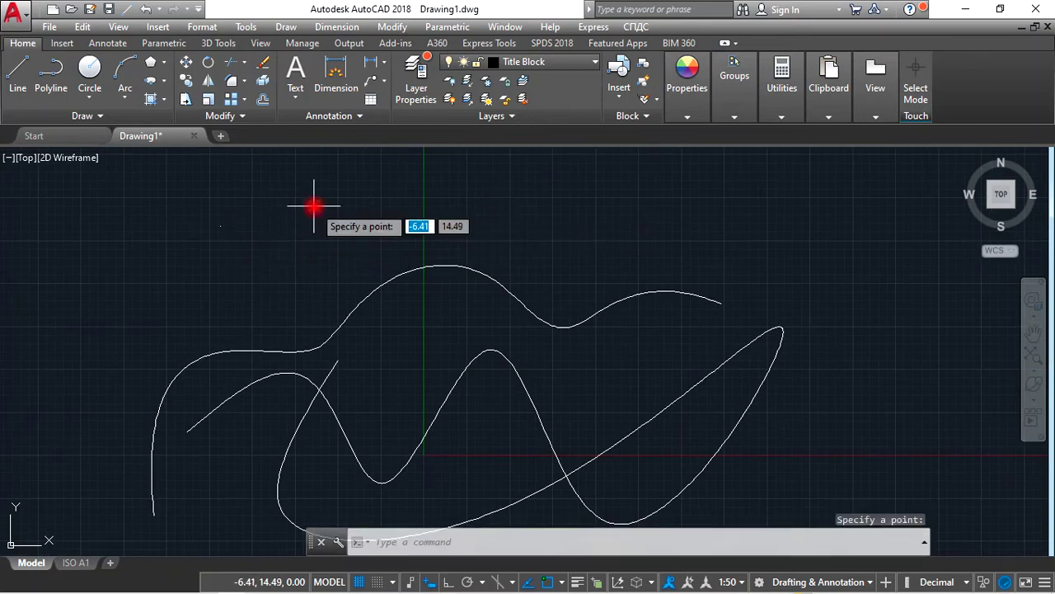
{"action": "left_click", "coordinate": [406, 213]}
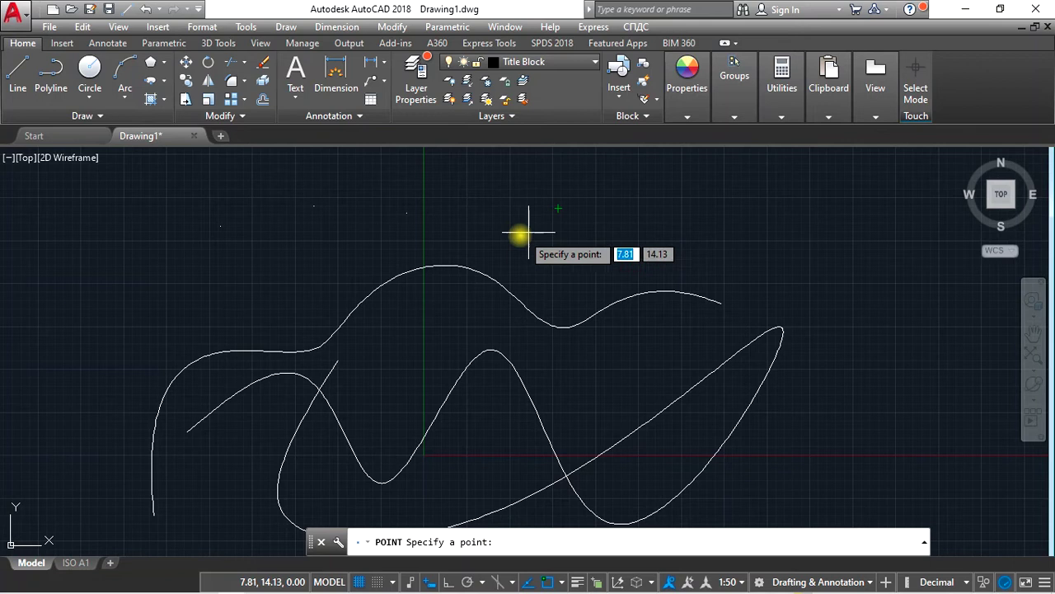
{"action": "left_click", "coordinate": [494, 234]}
{"action": "left_click", "coordinate": [492, 183]}
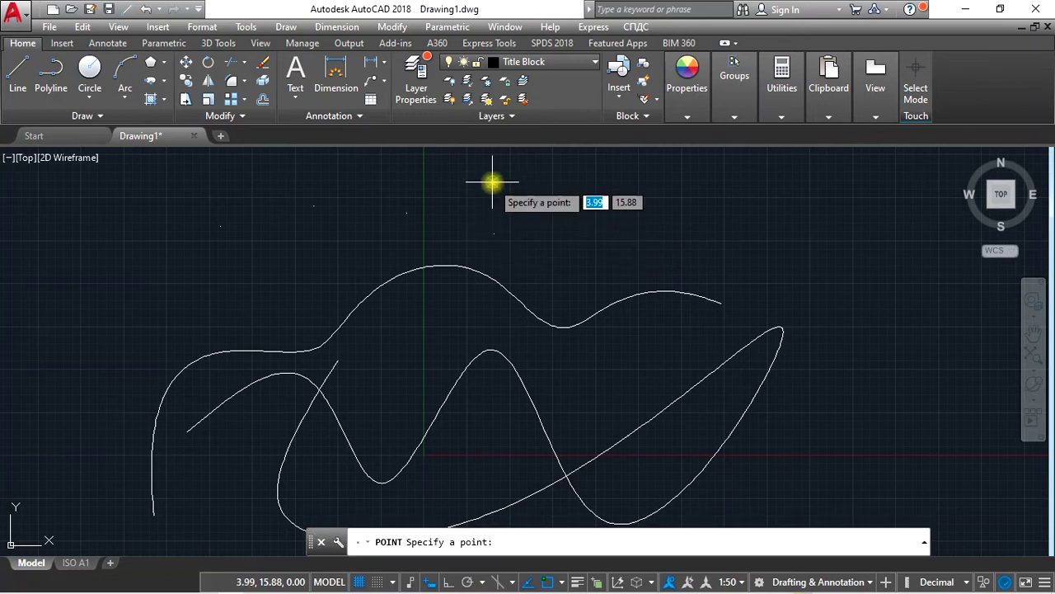
{"action": "left_click", "coordinate": [492, 182]}
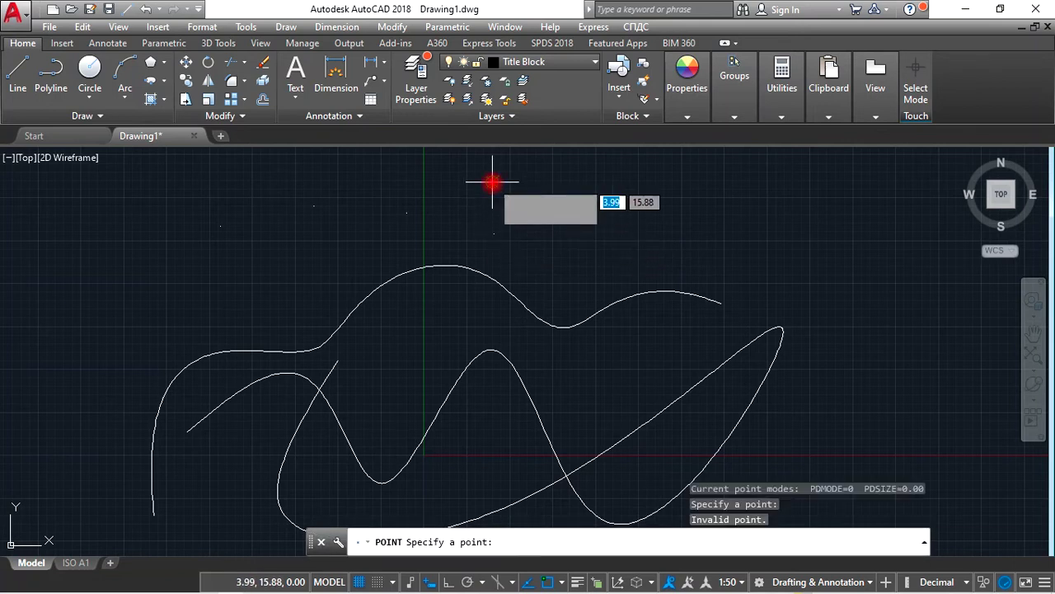
{"action": "left_click", "coordinate": [460, 236]}
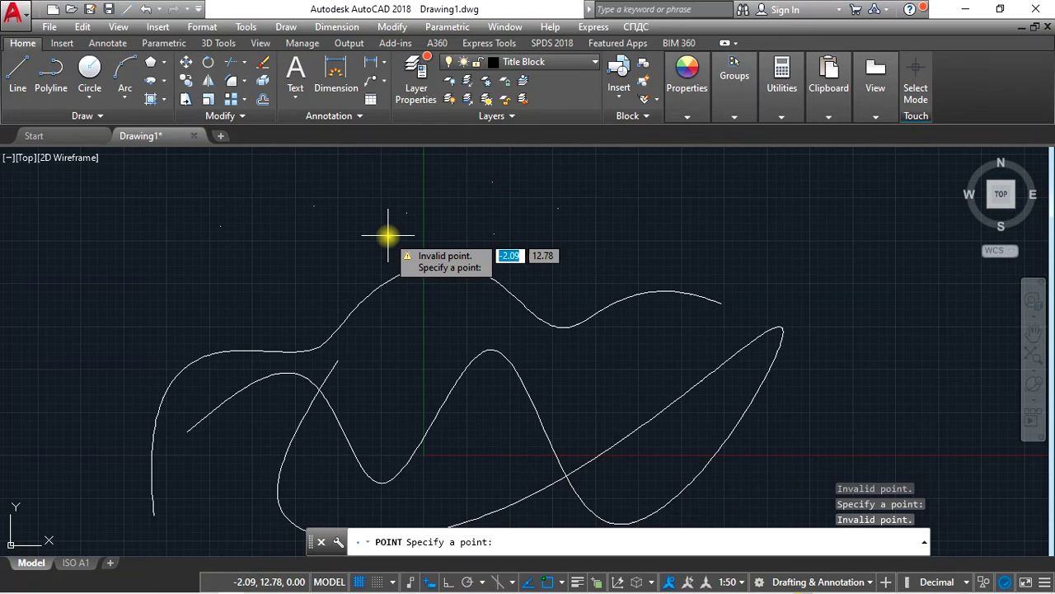
{"action": "key", "text": "Escape"}
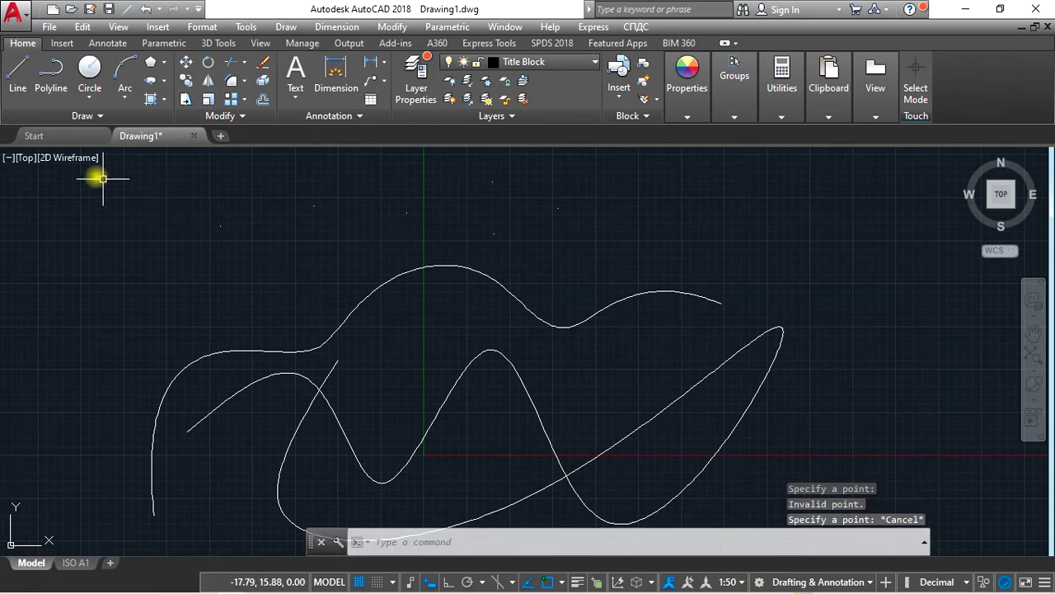
{"action": "left_click", "coordinate": [101, 116]}
{"action": "left_click", "coordinate": [10, 134]}
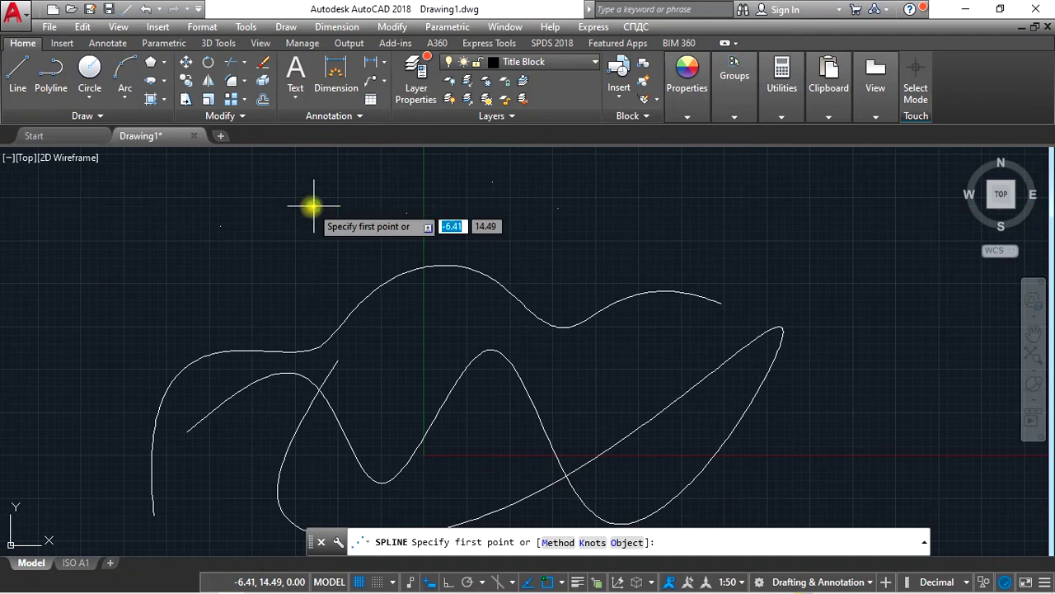
Draw a fit spline through the point markers, extending right and looping back on itself.
{"action": "left_click", "coordinate": [313, 206]}
{"action": "left_click", "coordinate": [406, 215]}
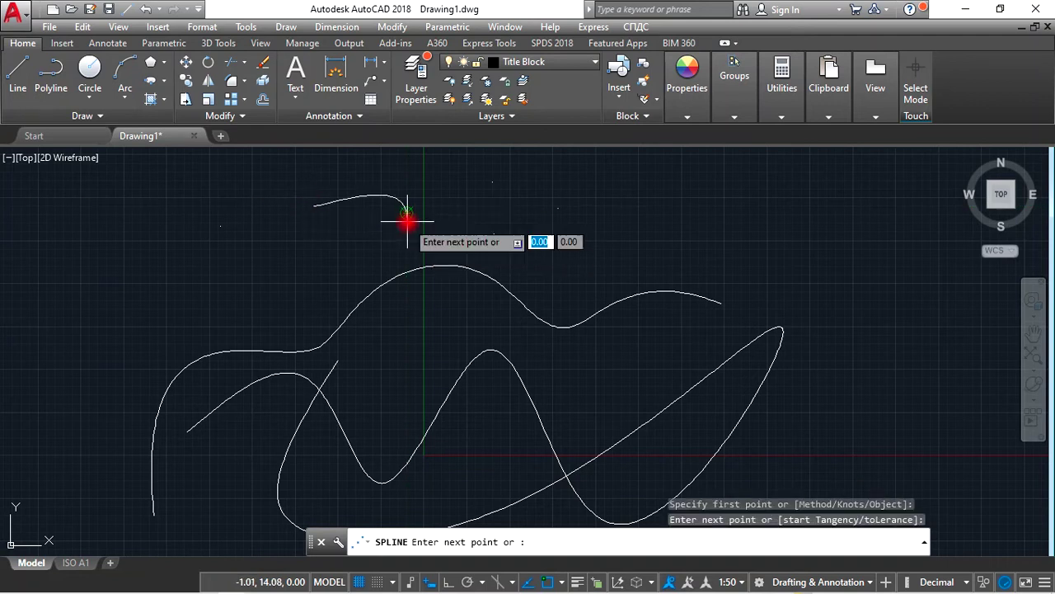
{"action": "left_click", "coordinate": [493, 183]}
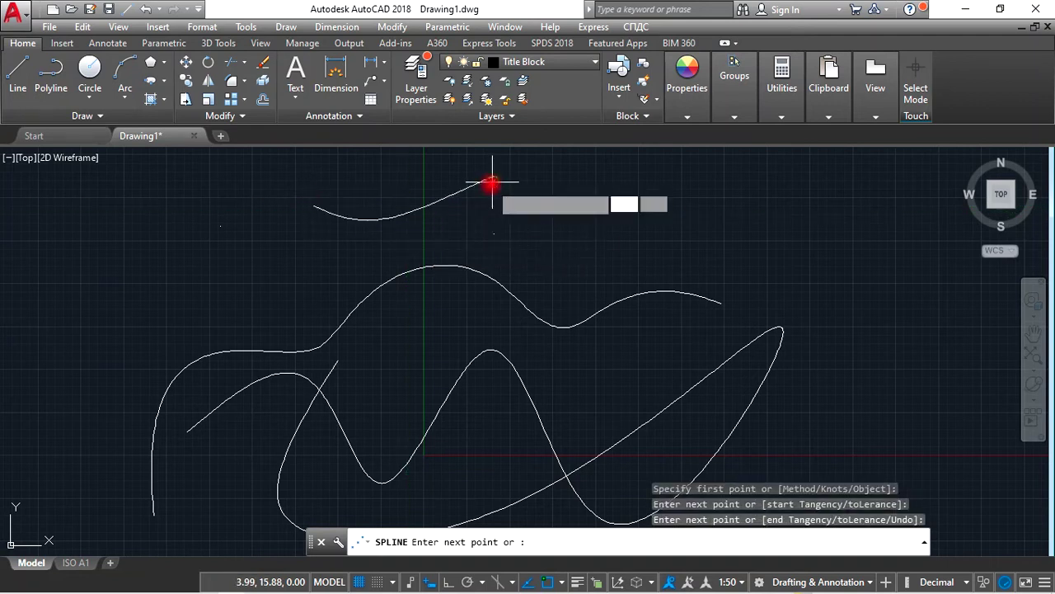
{"action": "left_click", "coordinate": [493, 232]}
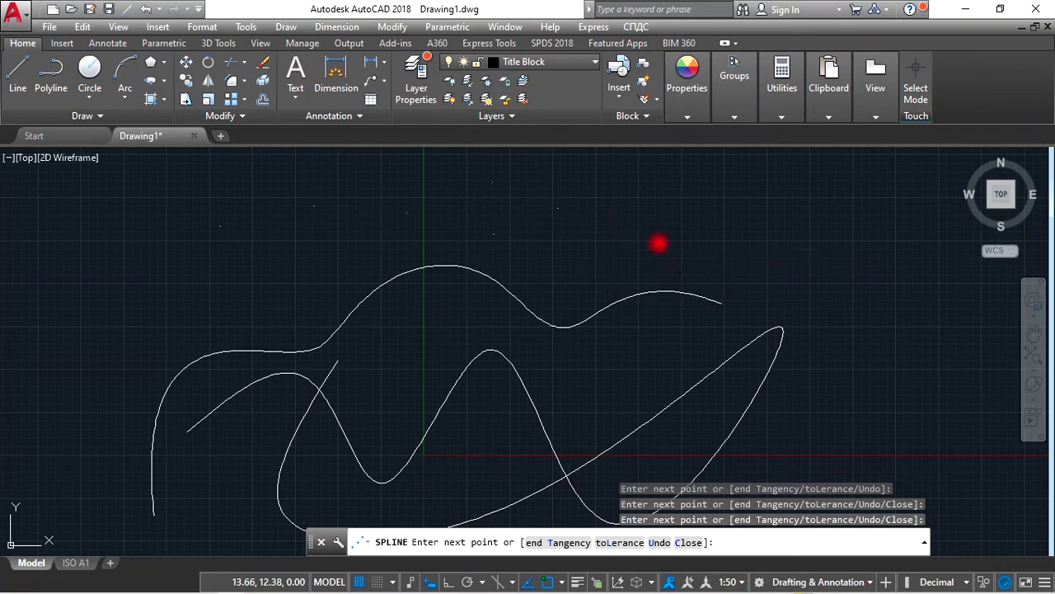
{"action": "left_click", "coordinate": [657, 242]}
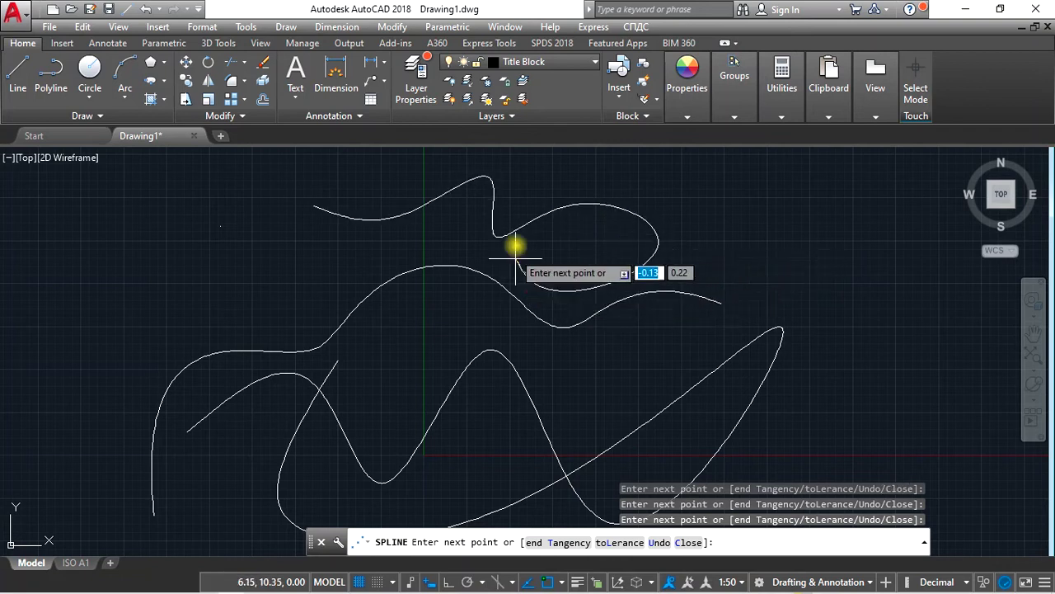
{"action": "left_click", "coordinate": [562, 186]}
{"action": "key", "text": "Return"}
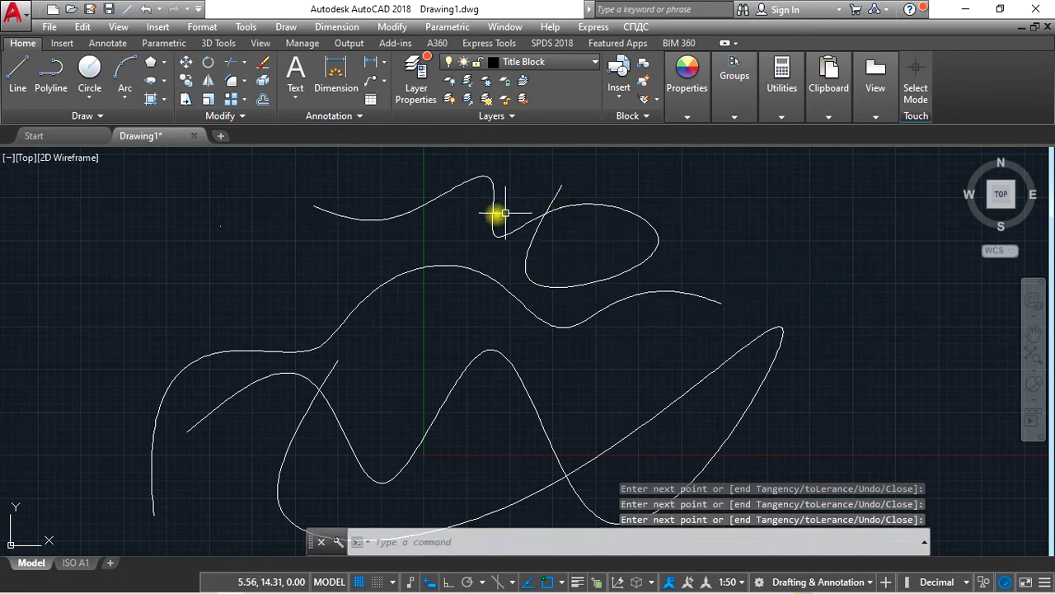
{"action": "scroll", "coordinate": [646, 306], "scroll_direction": "down", "scroll_amount": 2}
{"action": "scroll", "coordinate": [645, 306], "scroll_direction": "down", "scroll_amount": 2}
{"action": "left_click", "coordinate": [88, 112]}
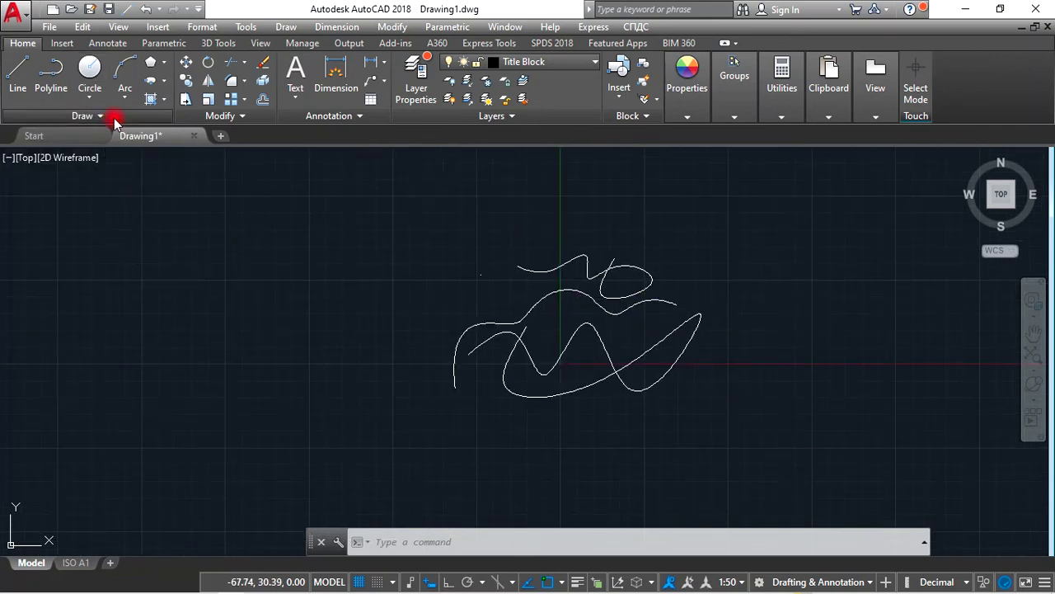
Create a four-cornered wipeout over the splines near the middle of the drawing.
{"action": "left_click", "coordinate": [114, 120]}
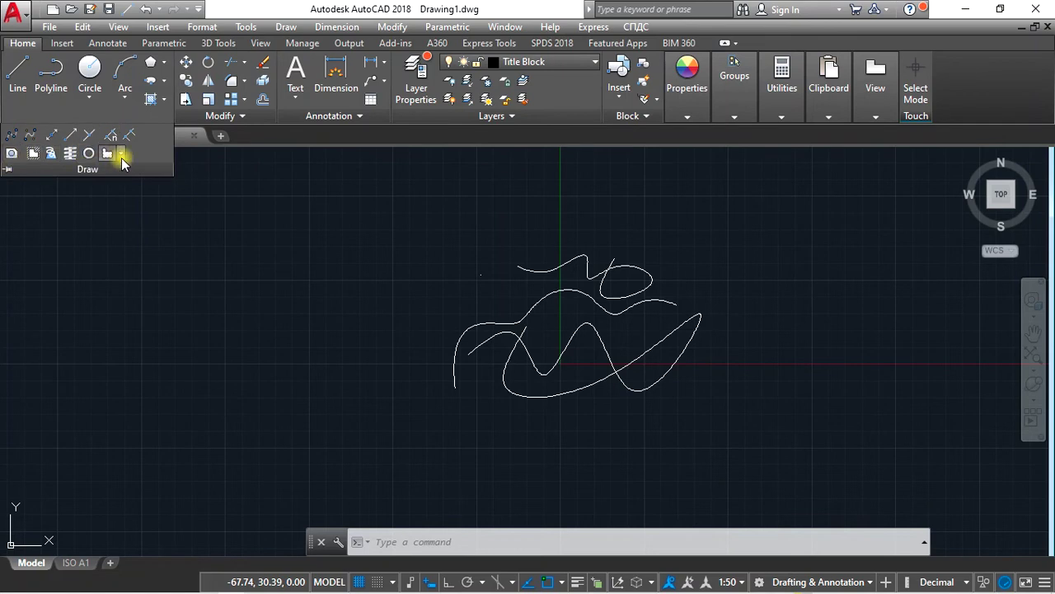
{"action": "left_click", "coordinate": [33, 159]}
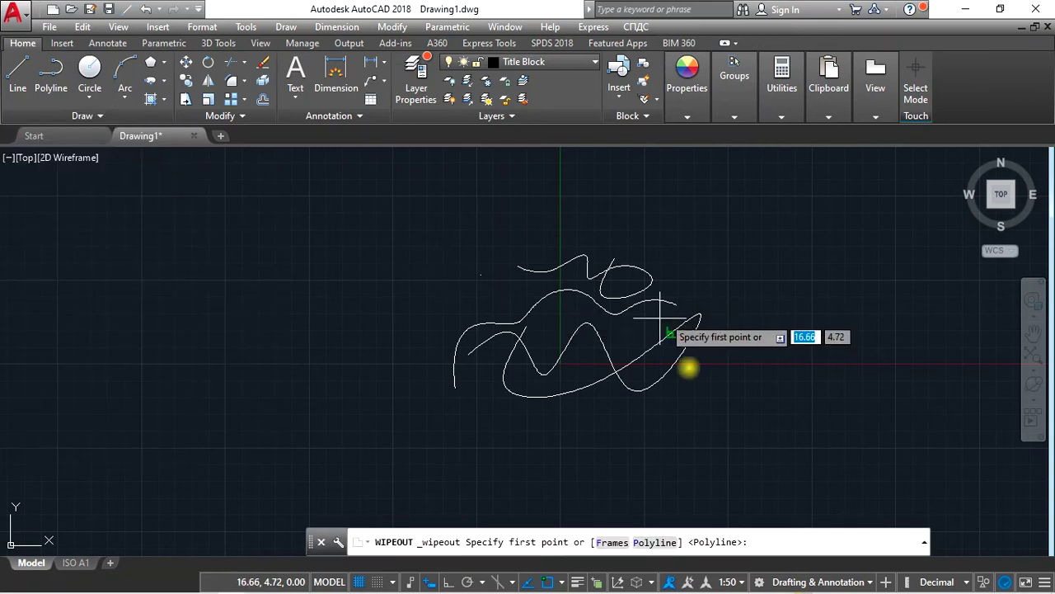
{"action": "scroll", "coordinate": [707, 371], "scroll_direction": "up", "scroll_amount": 2}
{"action": "scroll", "coordinate": [705, 378], "scroll_direction": "up", "scroll_amount": 3}
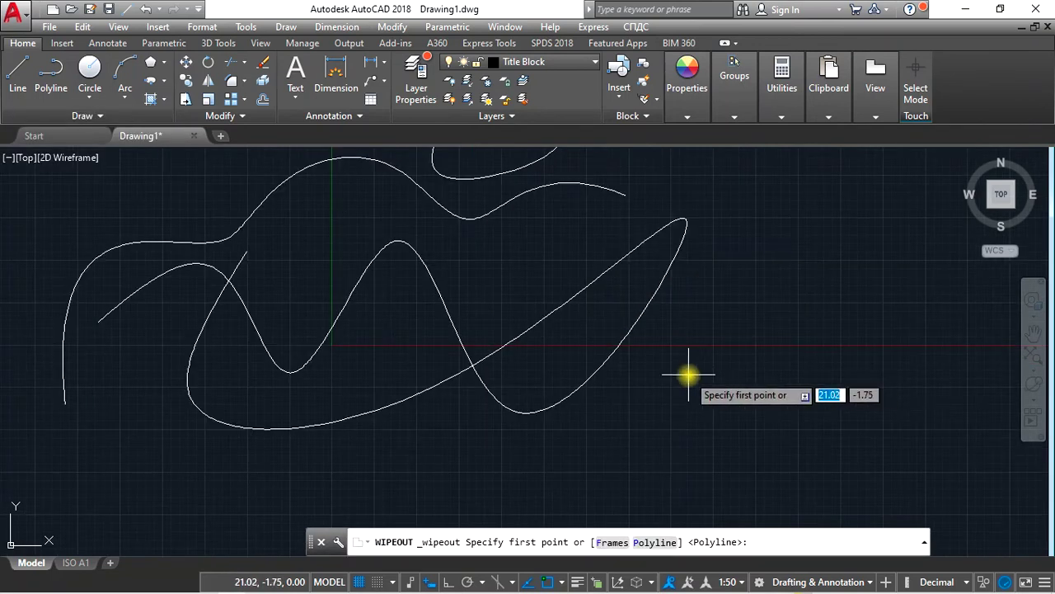
{"action": "scroll", "coordinate": [690, 372], "scroll_direction": "down", "scroll_amount": 2}
{"action": "scroll", "coordinate": [590, 310], "scroll_direction": "up", "scroll_amount": 2}
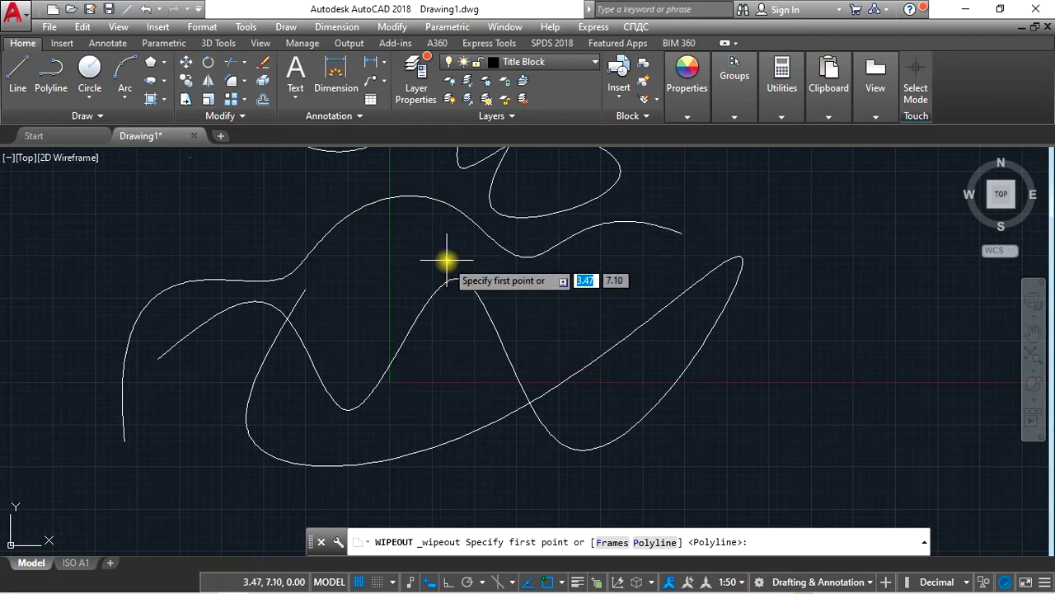
{"action": "left_click", "coordinate": [455, 354]}
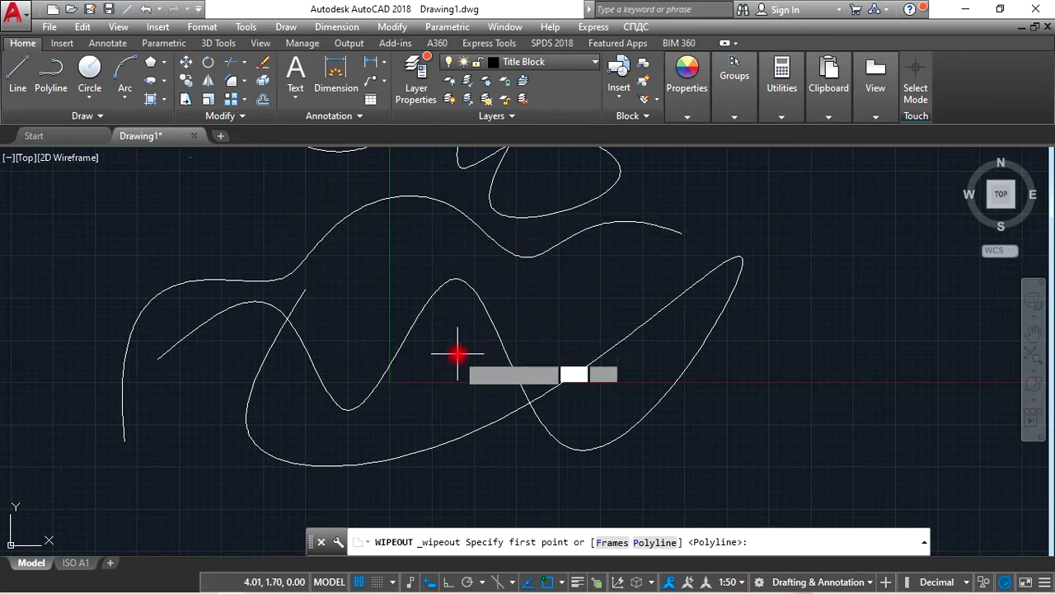
{"action": "left_click", "coordinate": [316, 415]}
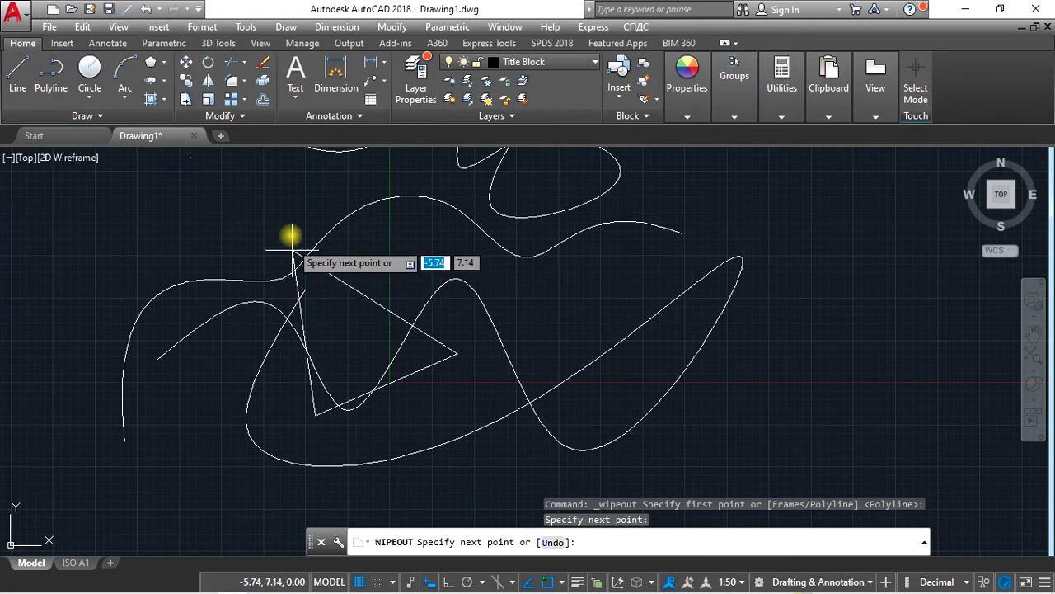
{"action": "left_click", "coordinate": [290, 216]}
{"action": "left_click", "coordinate": [434, 196]}
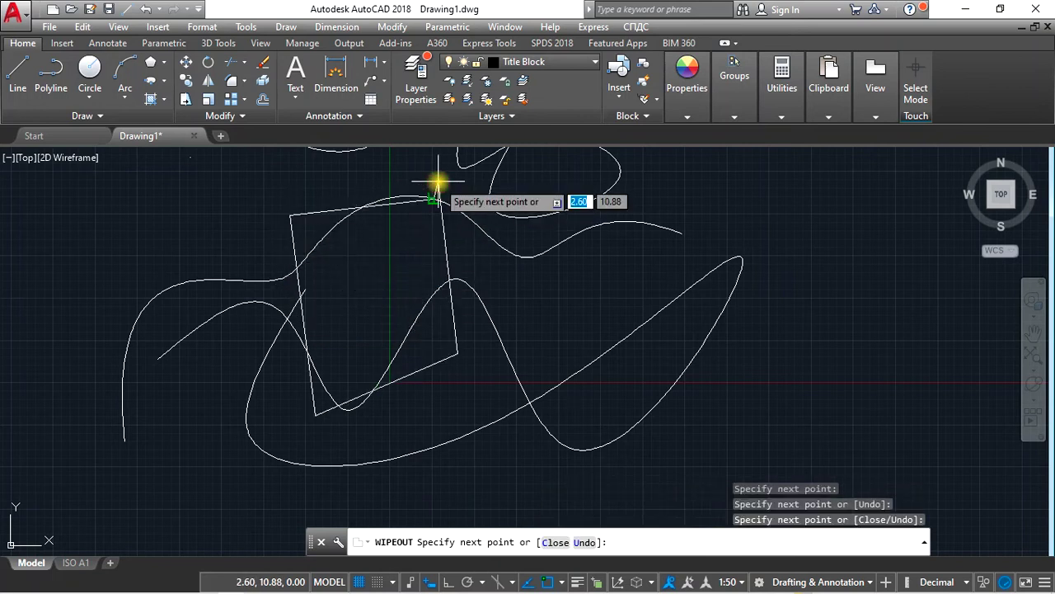
{"action": "right_click", "coordinate": [438, 183]}
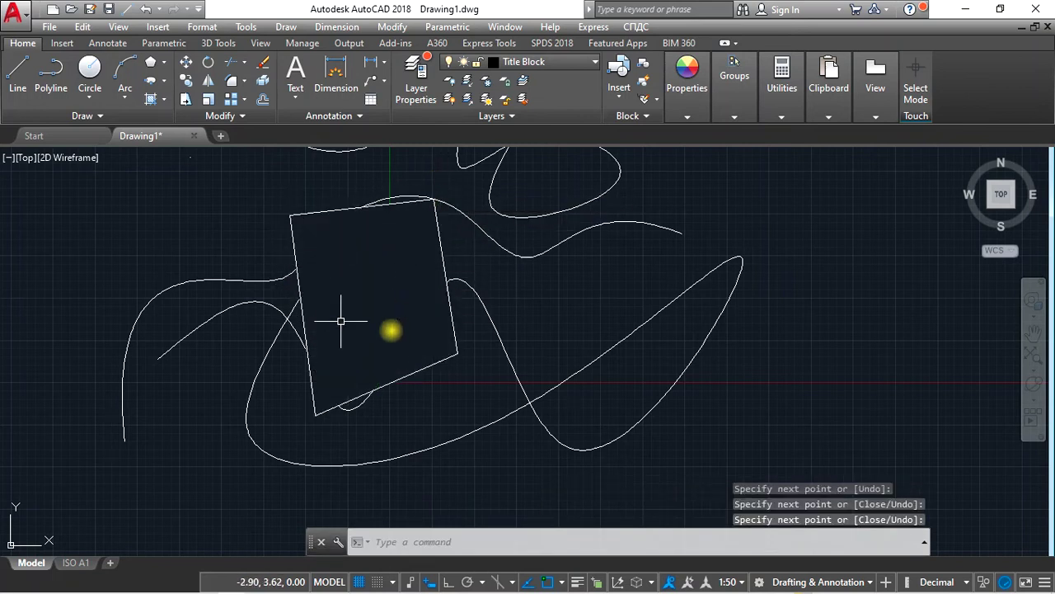
{"action": "left_click", "coordinate": [443, 263]}
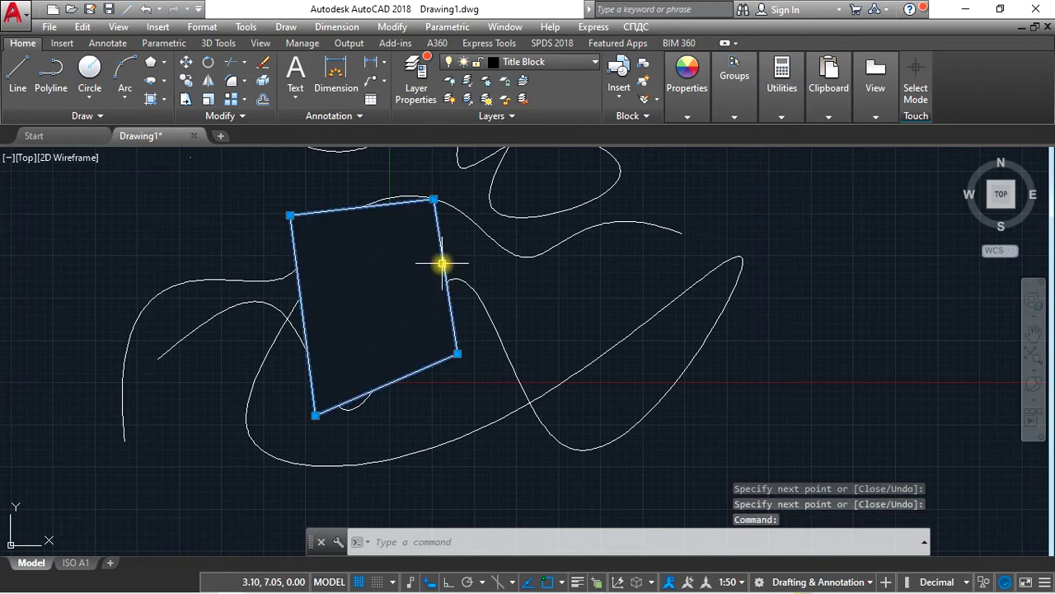
Drag the wipeout's corner grips to widen it, pulling the lower-right corner out down-right.
{"action": "left_click", "coordinate": [316, 414]}
{"action": "left_click", "coordinate": [322, 330]}
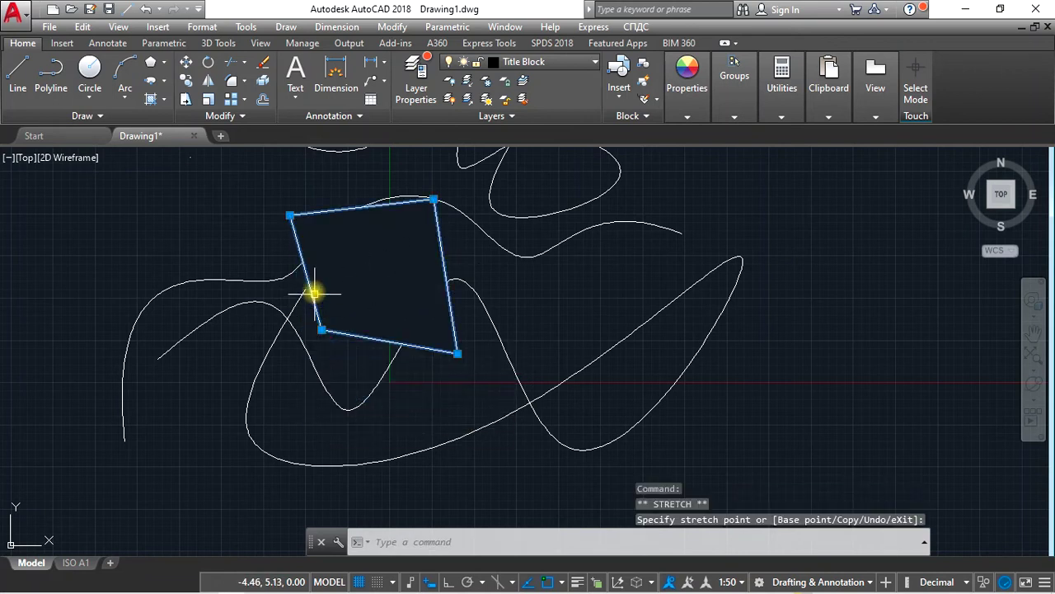
{"action": "left_click", "coordinate": [293, 221]}
{"action": "left_click", "coordinate": [264, 260]}
{"action": "left_click", "coordinate": [435, 198]}
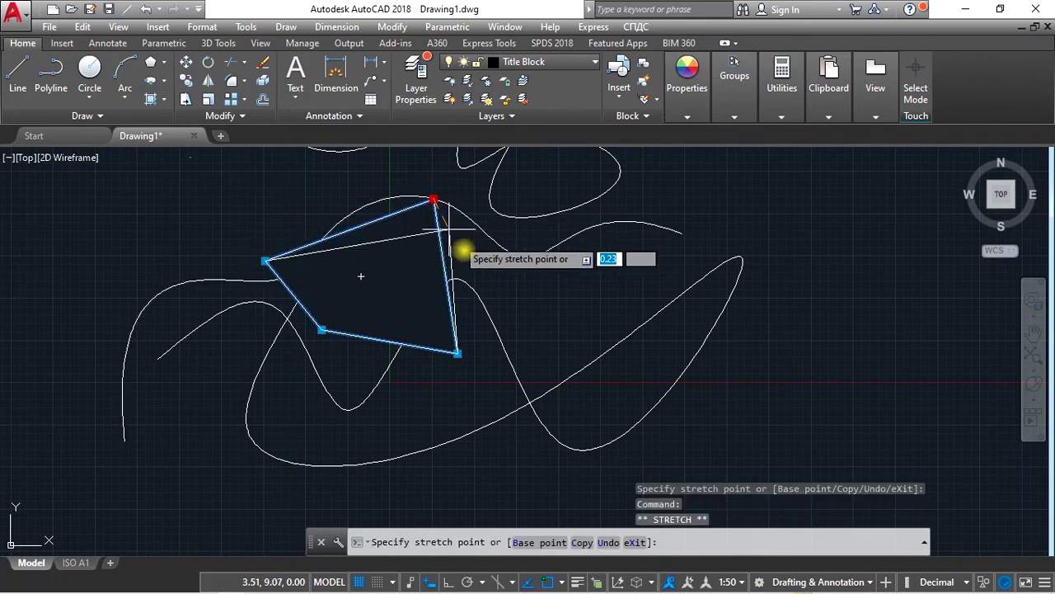
{"action": "left_click", "coordinate": [468, 254]}
{"action": "left_click", "coordinate": [322, 329]}
{"action": "left_click", "coordinate": [264, 361]}
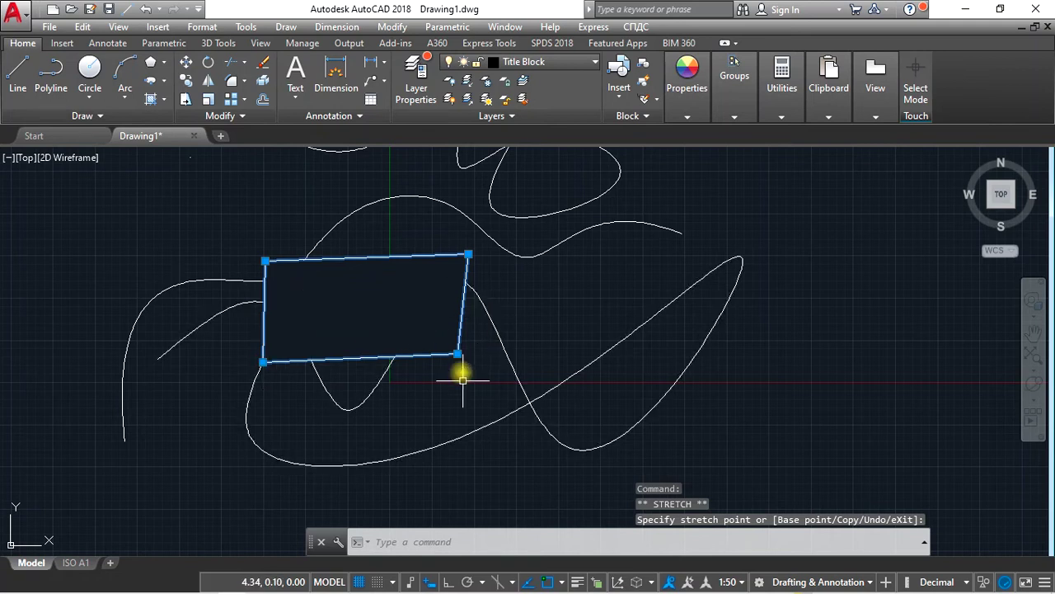
{"action": "left_click", "coordinate": [458, 354]}
{"action": "left_click", "coordinate": [584, 402]}
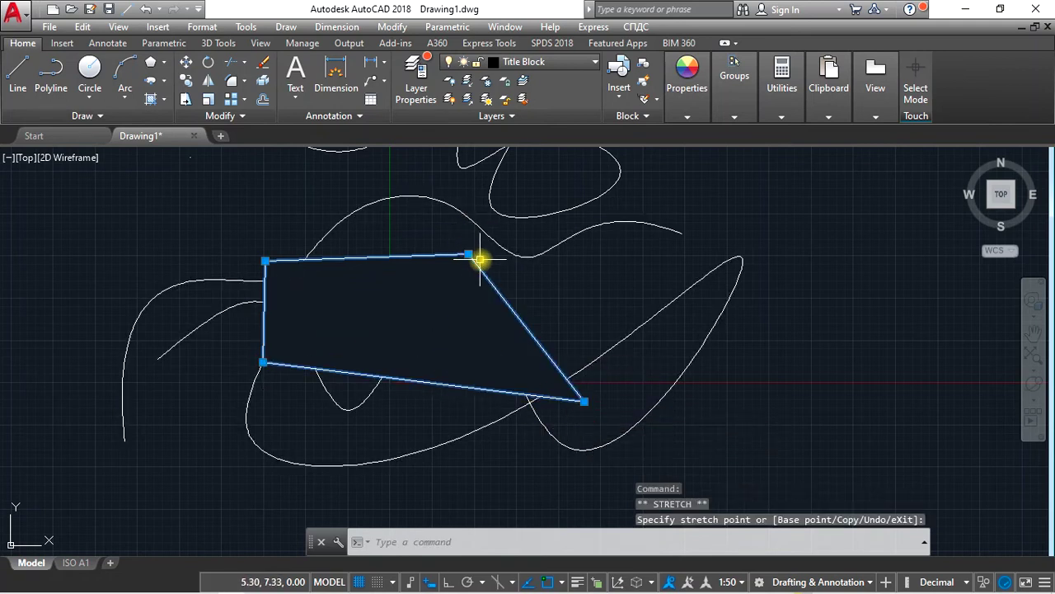
{"action": "left_click", "coordinate": [115, 120]}
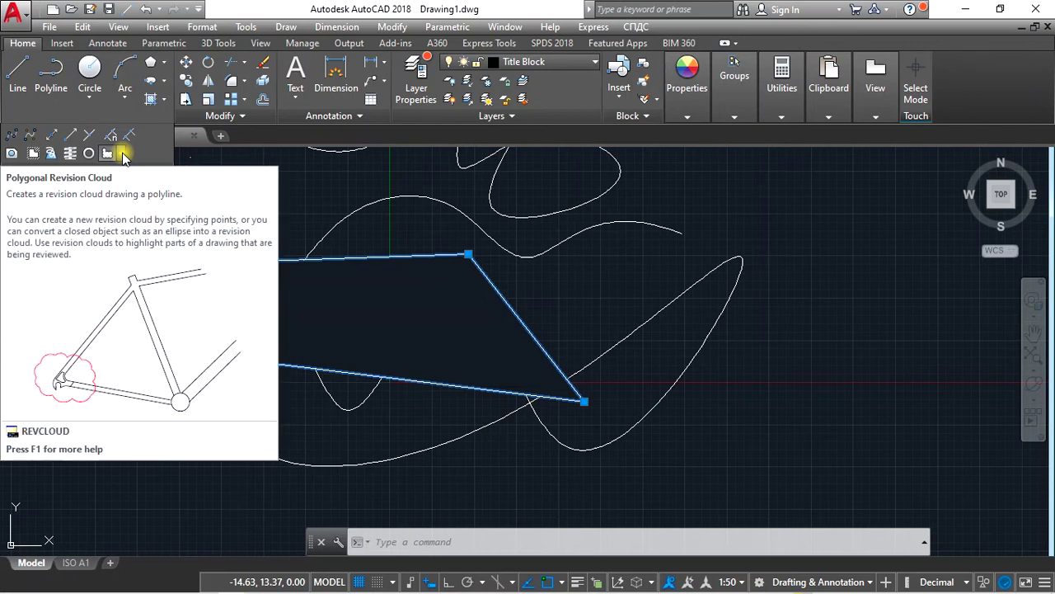
Draw a rectangular revision cloud in the open space right of the curves.
{"action": "left_click", "coordinate": [122, 155]}
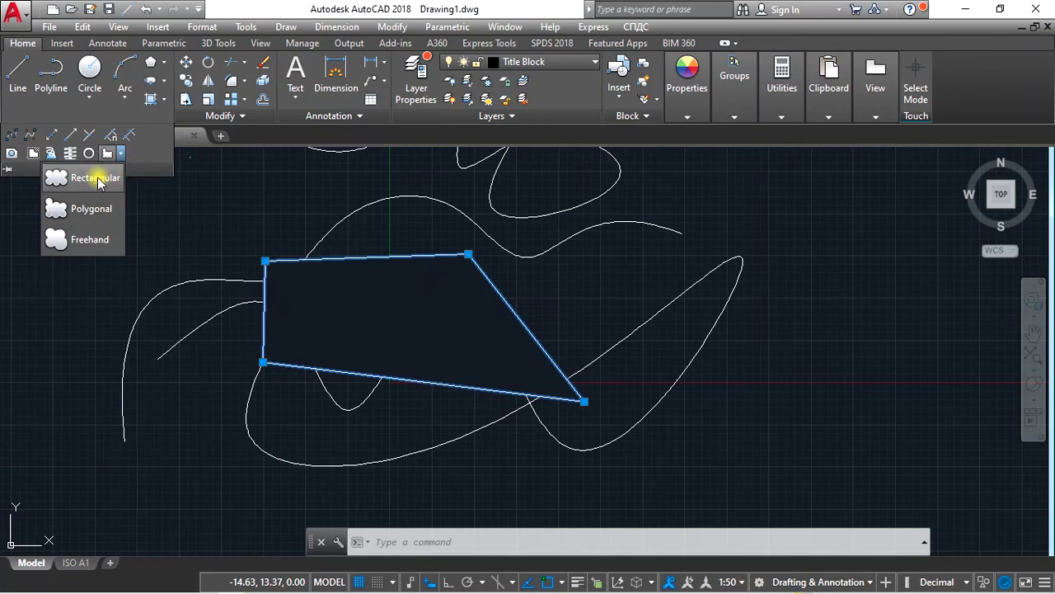
{"action": "left_click", "coordinate": [96, 178]}
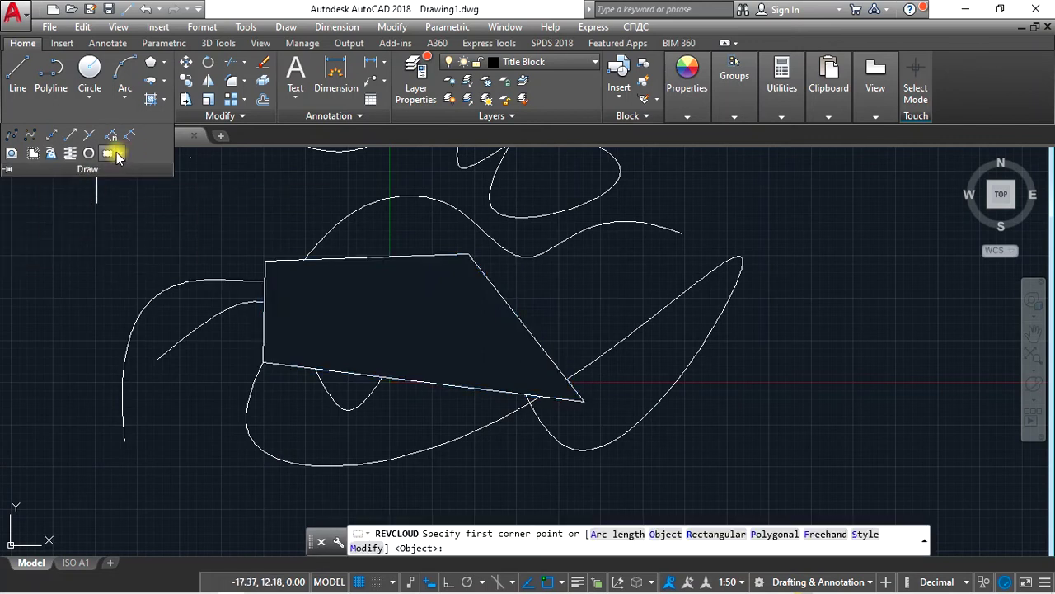
{"action": "left_click", "coordinate": [123, 155]}
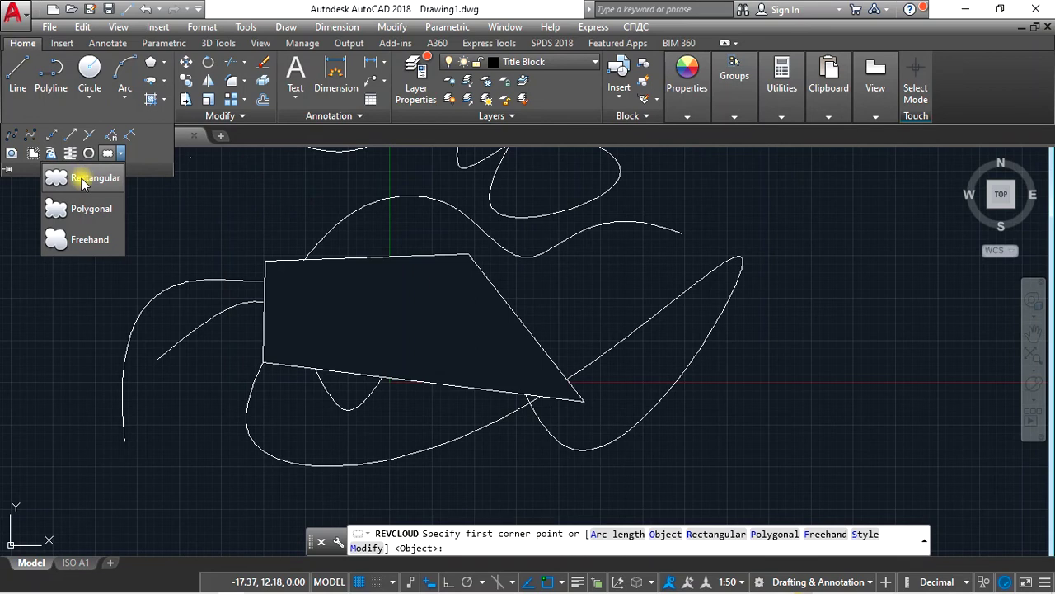
{"action": "left_click", "coordinate": [95, 178]}
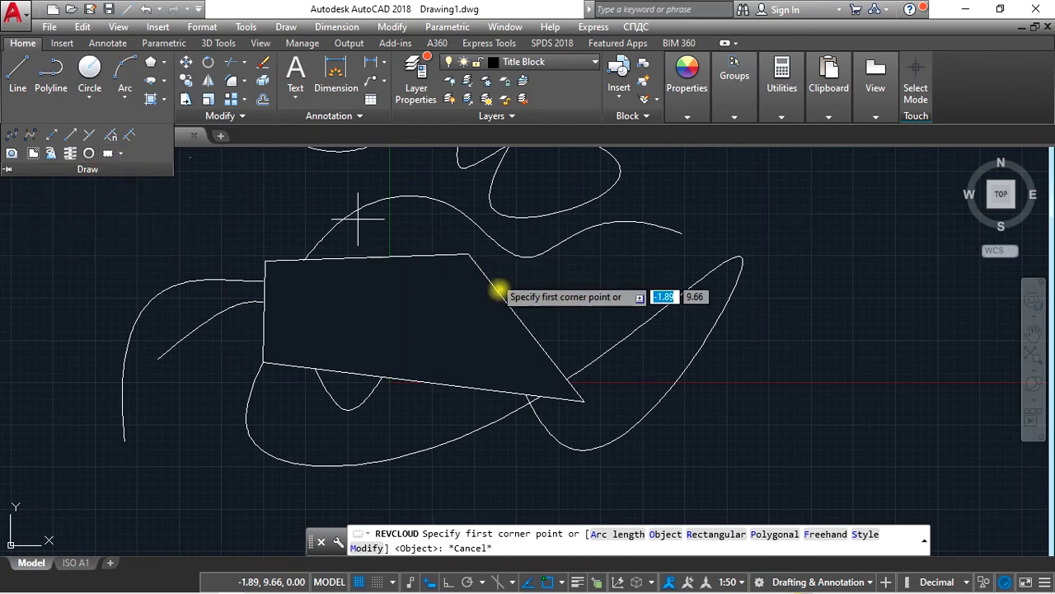
{"action": "scroll", "coordinate": [387, 280], "scroll_direction": "down", "scroll_amount": 3}
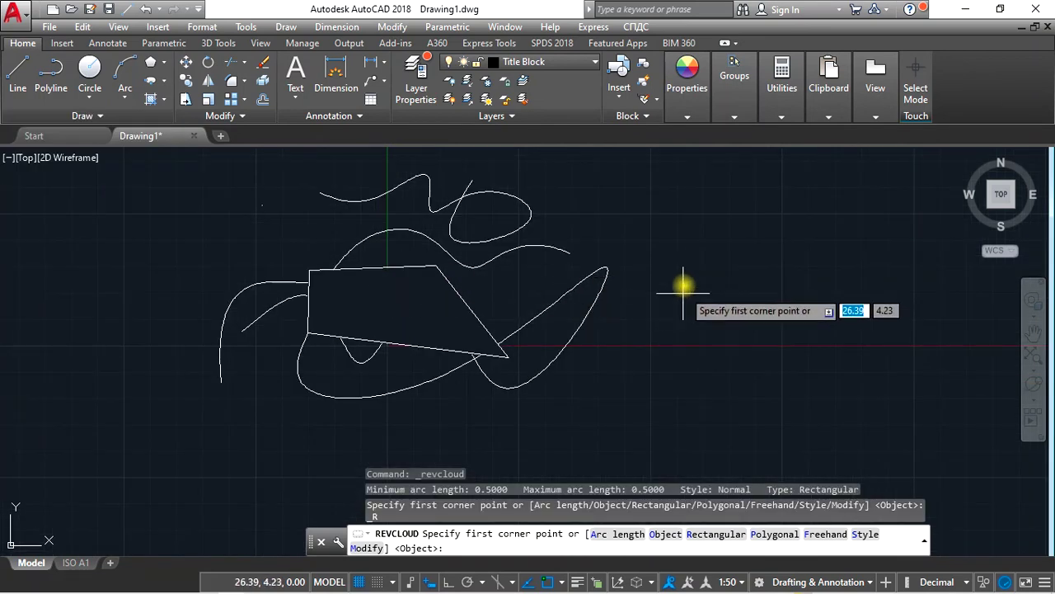
{"action": "left_click", "coordinate": [678, 259]}
{"action": "scroll", "coordinate": [685, 256], "scroll_direction": "up", "scroll_amount": 3}
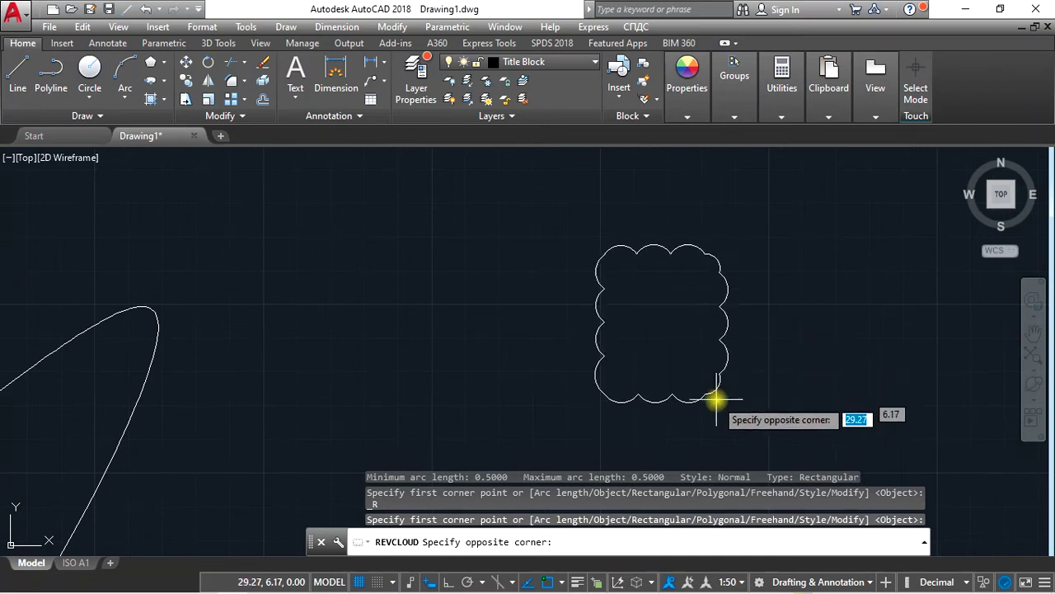
{"action": "left_click", "coordinate": [802, 386]}
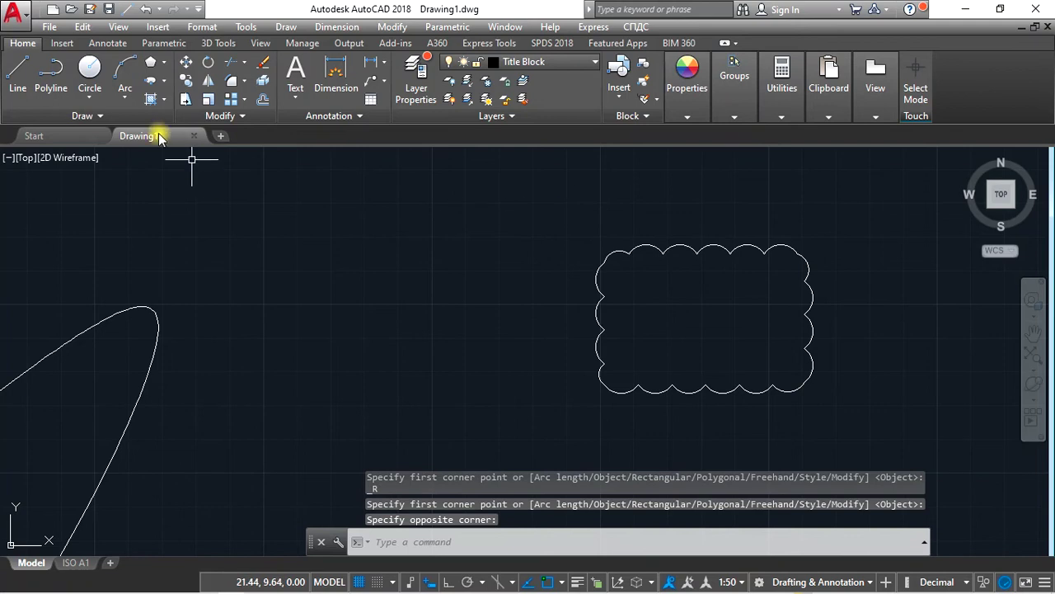
Begin a polygonal revision cloud with its first two points left of the rectangular cloud.
{"action": "left_click", "coordinate": [102, 116]}
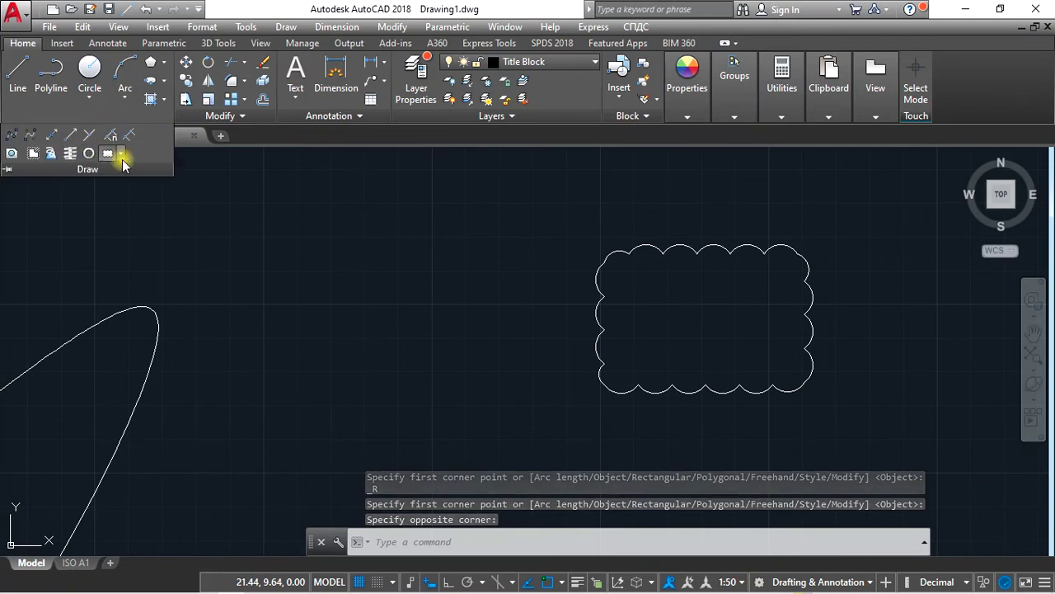
{"action": "left_click", "coordinate": [121, 155]}
{"action": "left_click", "coordinate": [103, 201]}
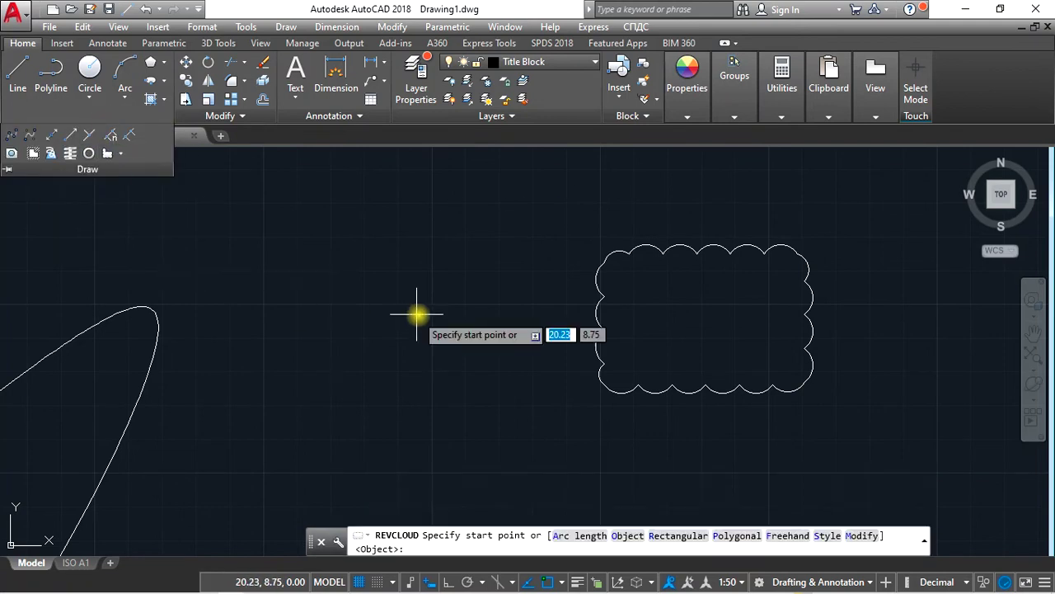
{"action": "left_click", "coordinate": [410, 268]}
{"action": "left_click", "coordinate": [246, 293]}
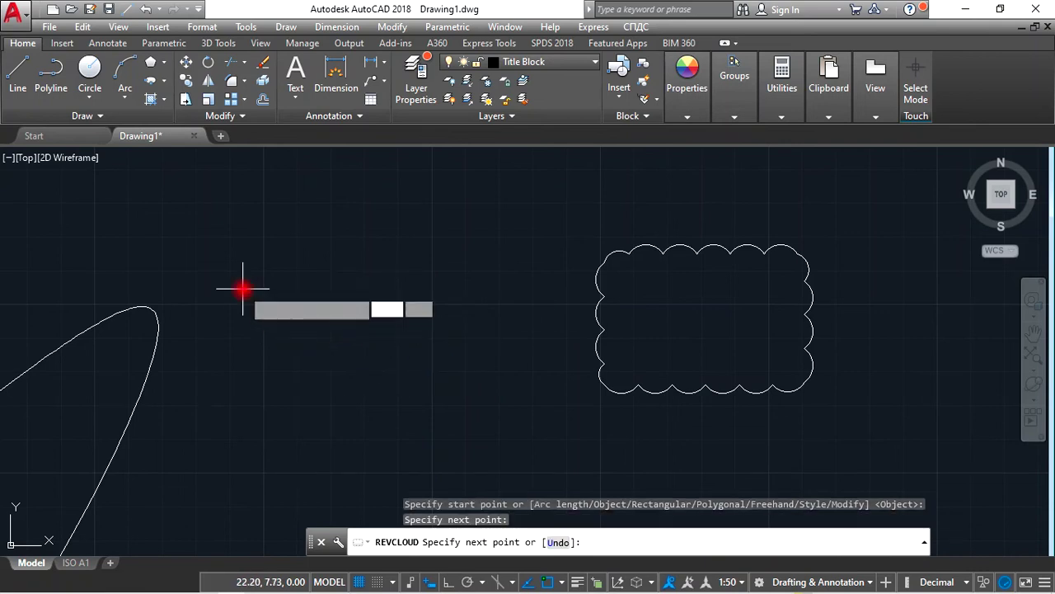
Add three more vertices across the upper left to complete the polygonal revision cloud.
{"action": "left_click", "coordinate": [239, 208]}
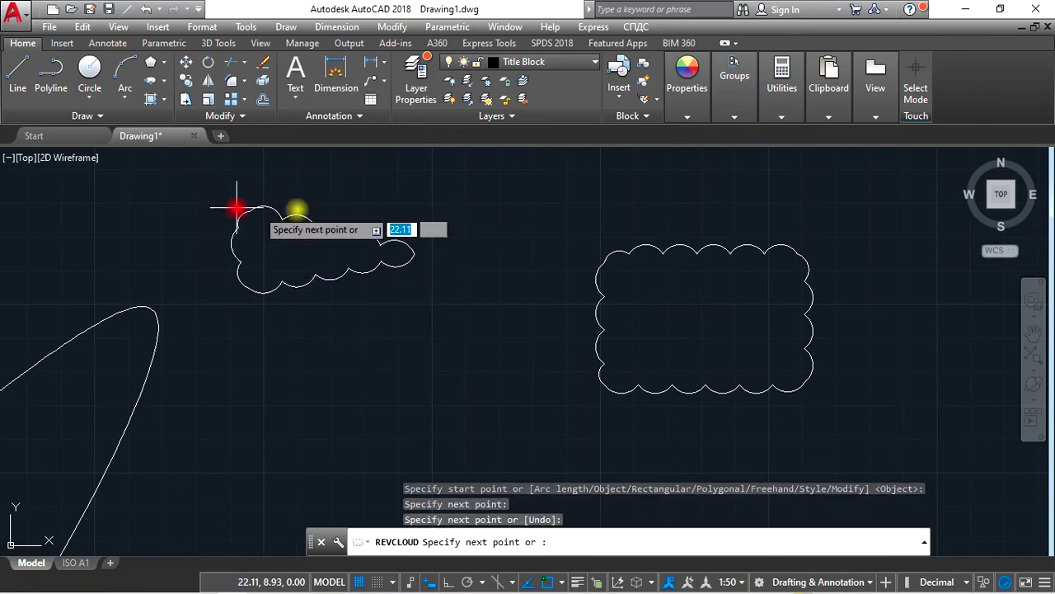
{"action": "left_click", "coordinate": [377, 185]}
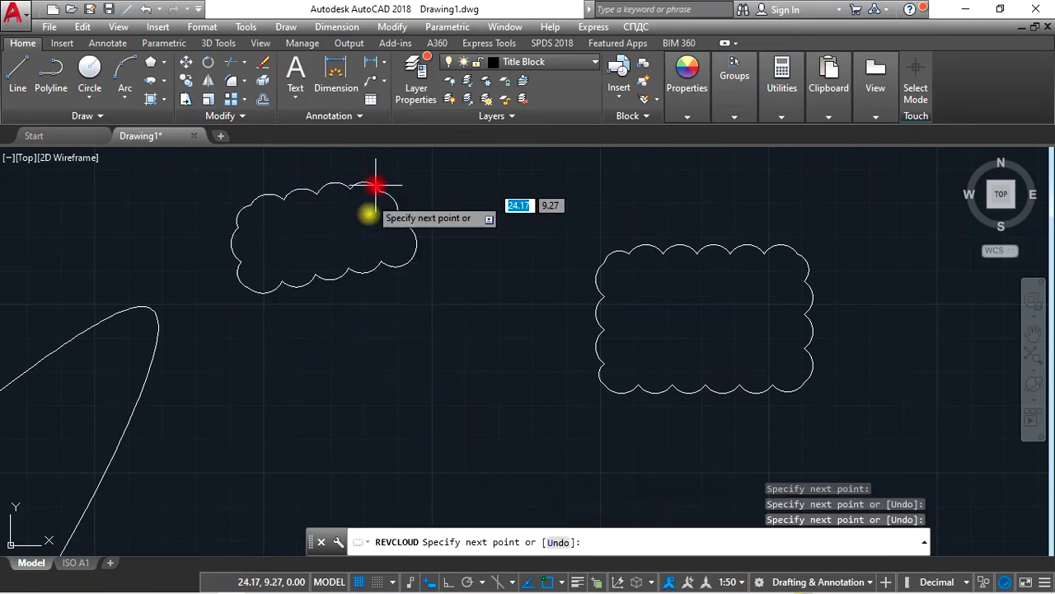
{"action": "left_click", "coordinate": [429, 203]}
{"action": "scroll", "coordinate": [412, 221], "scroll_direction": "down", "scroll_amount": 1}
{"action": "scroll", "coordinate": [365, 201], "scroll_direction": "up", "scroll_amount": 3}
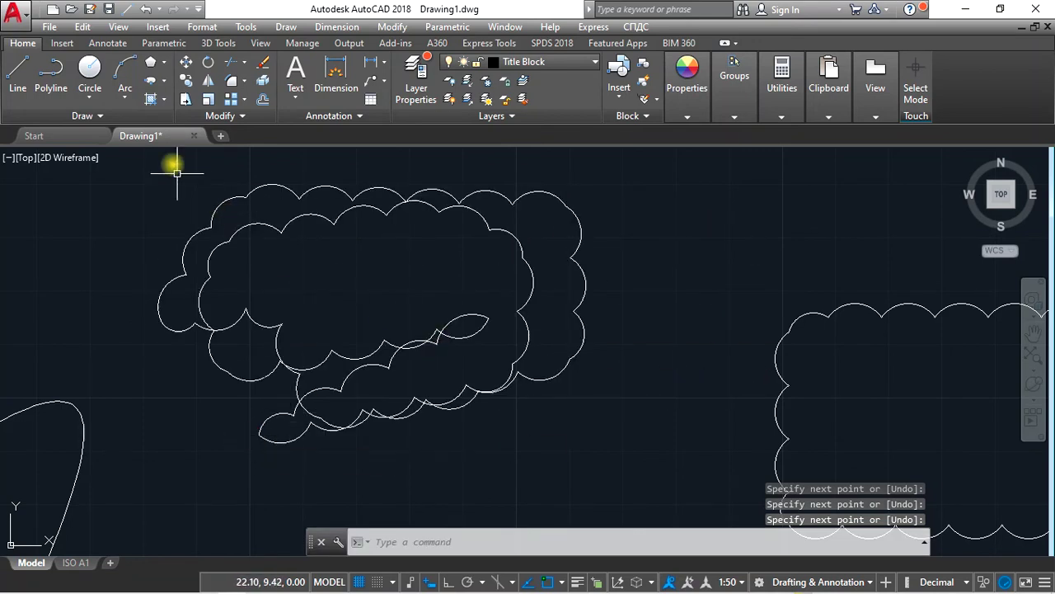
Switch the revision cloud type to Freehand from the expanded Draw panel.
{"action": "left_click", "coordinate": [102, 116]}
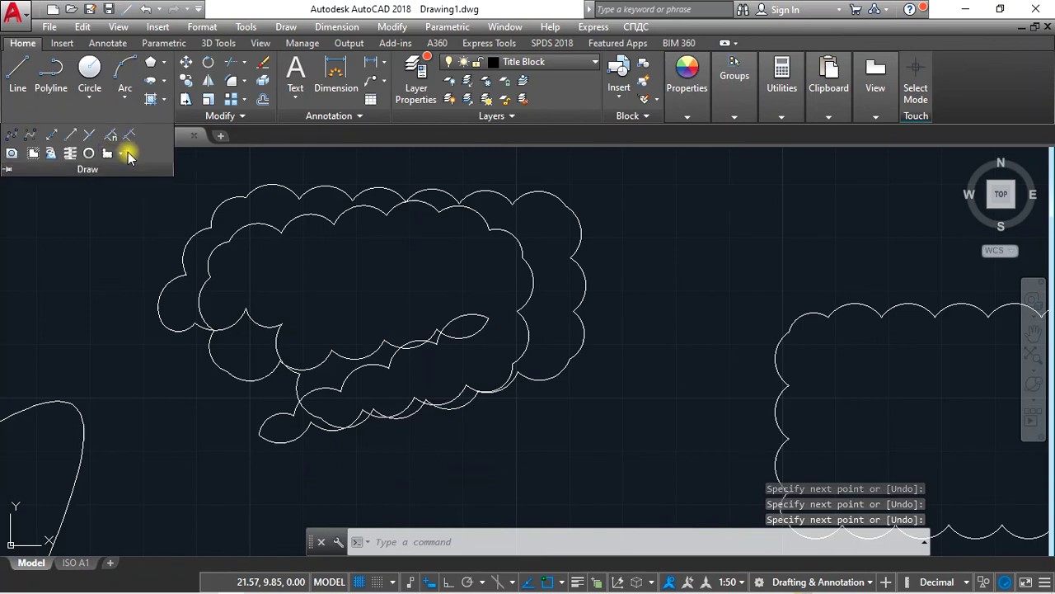
{"action": "left_click", "coordinate": [124, 154]}
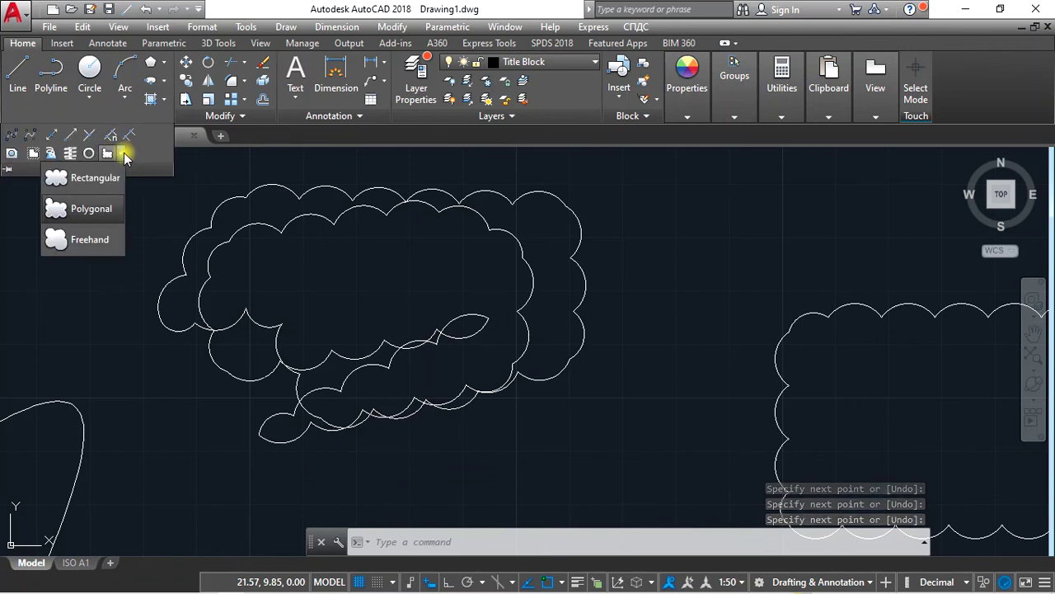
{"action": "left_click", "coordinate": [93, 240]}
{"action": "scroll", "coordinate": [573, 295], "scroll_direction": "down", "scroll_amount": 2}
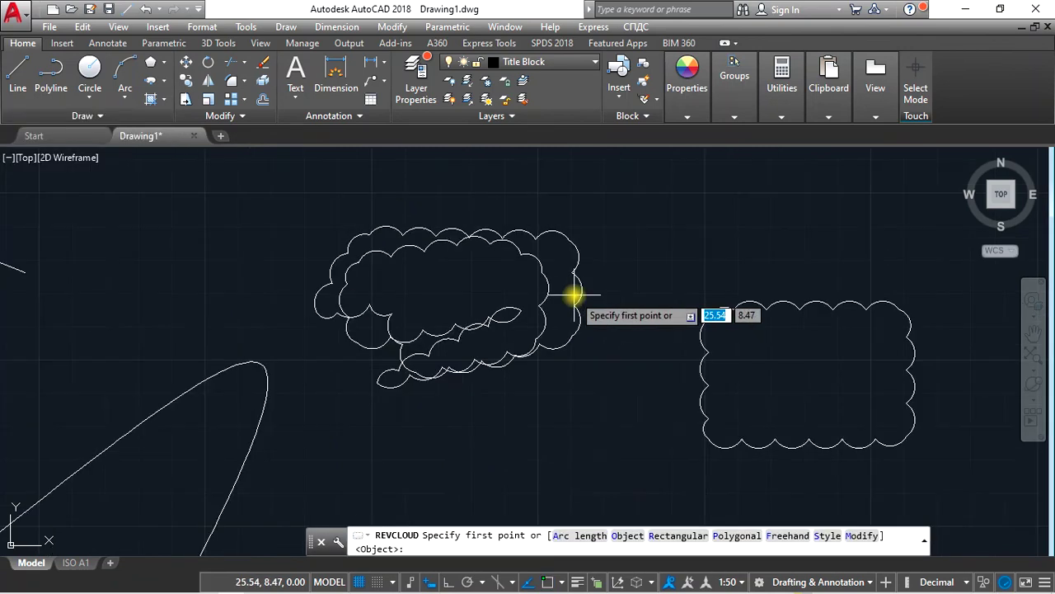
{"action": "scroll", "coordinate": [495, 450], "scroll_direction": "up", "scroll_amount": 2}
Sketch the freehand revision cloud beneath the polygonal cloud and close it.
{"action": "left_click", "coordinate": [495, 431]}
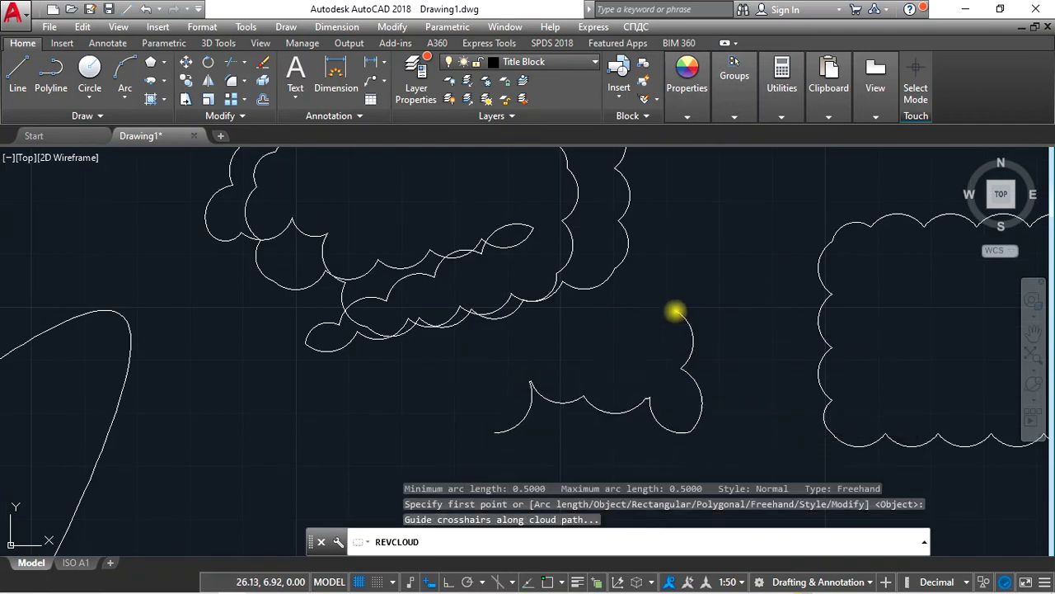
{"action": "scroll", "coordinate": [682, 376], "scroll_direction": "down", "scroll_amount": 2}
{"action": "scroll", "coordinate": [678, 387], "scroll_direction": "up", "scroll_amount": 5}
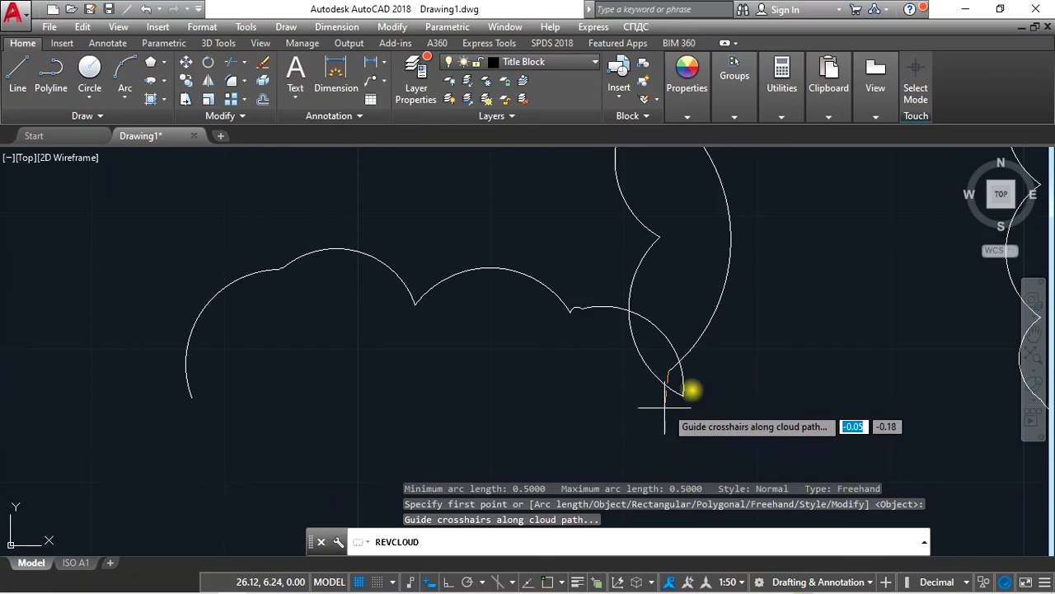
{"action": "scroll", "coordinate": [773, 380], "scroll_direction": "down", "scroll_amount": 2}
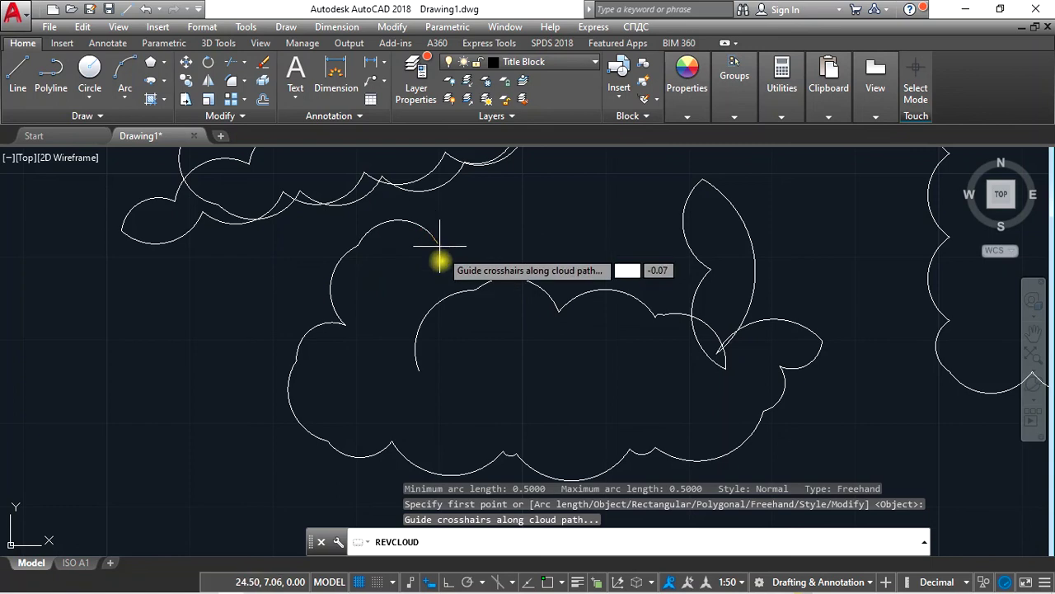
{"action": "left_click", "coordinate": [396, 365]}
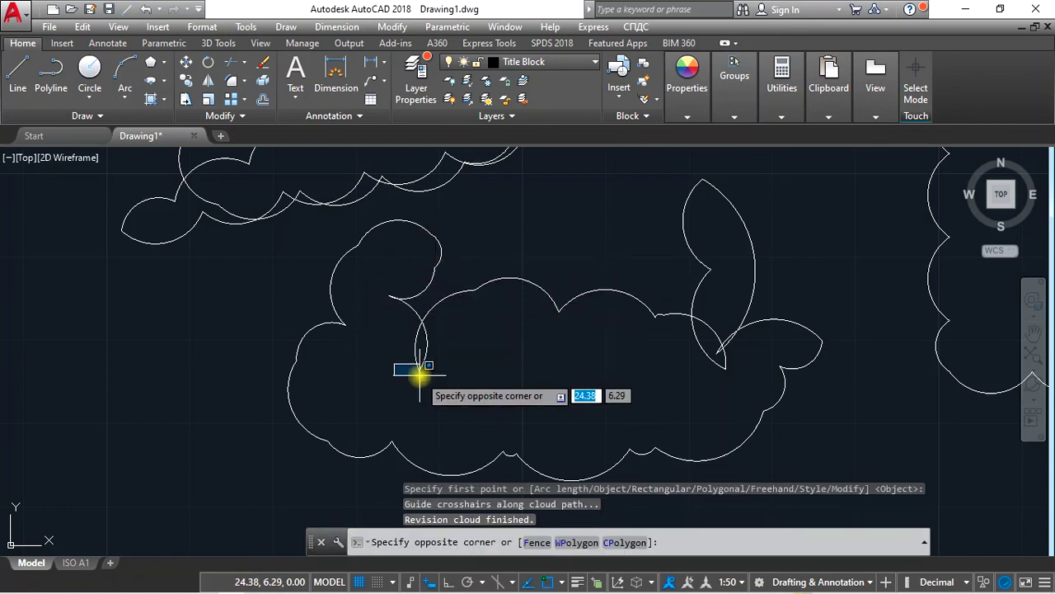
Cancel the stray selection window and zoom out.
{"action": "left_click", "coordinate": [401, 375]}
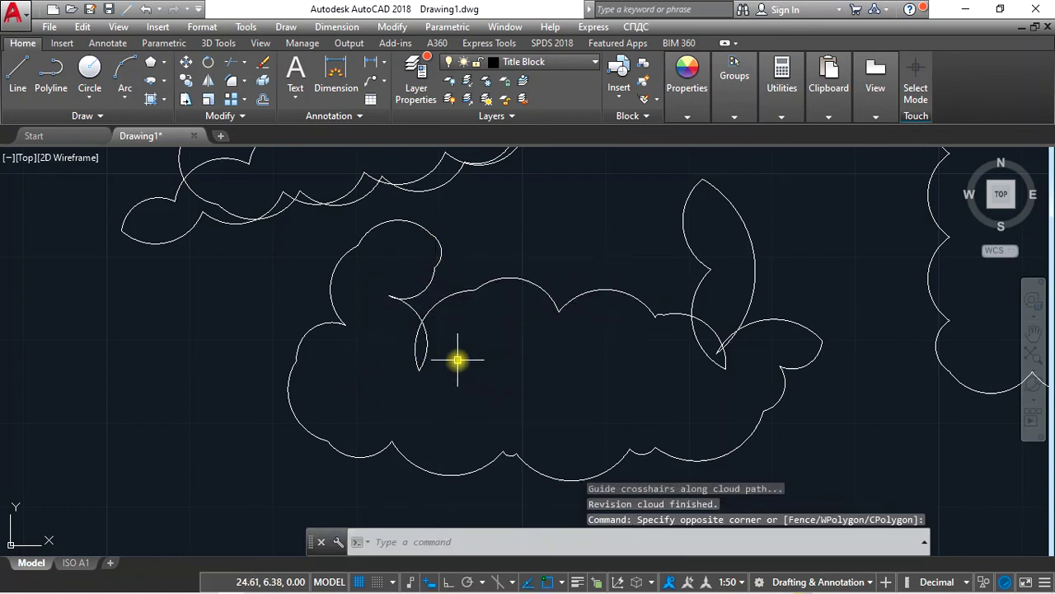
{"action": "scroll", "coordinate": [457, 360], "scroll_direction": "down", "scroll_amount": 4}
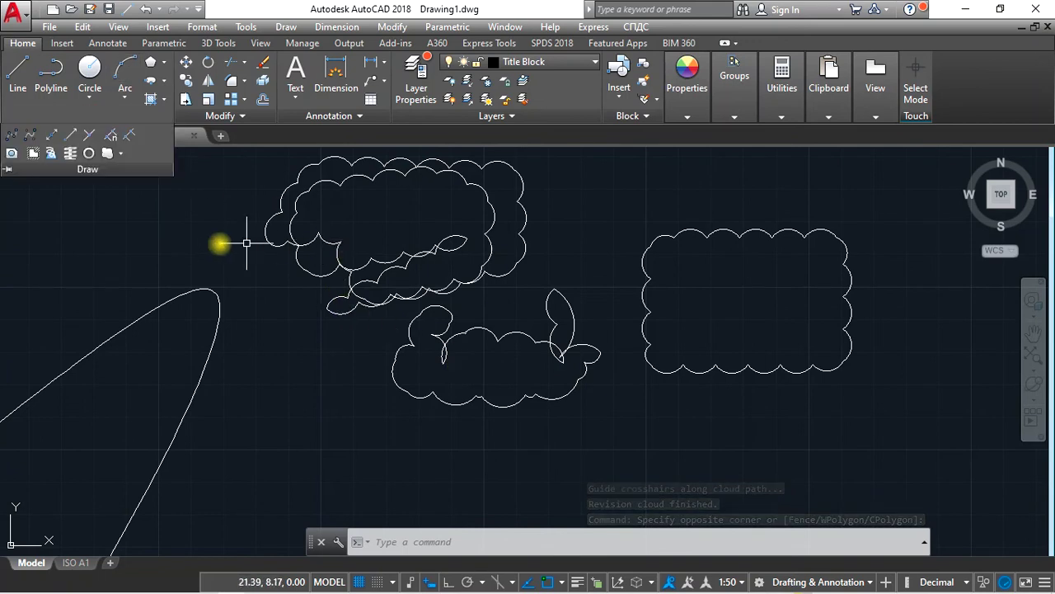
{"action": "left_click", "coordinate": [113, 120]}
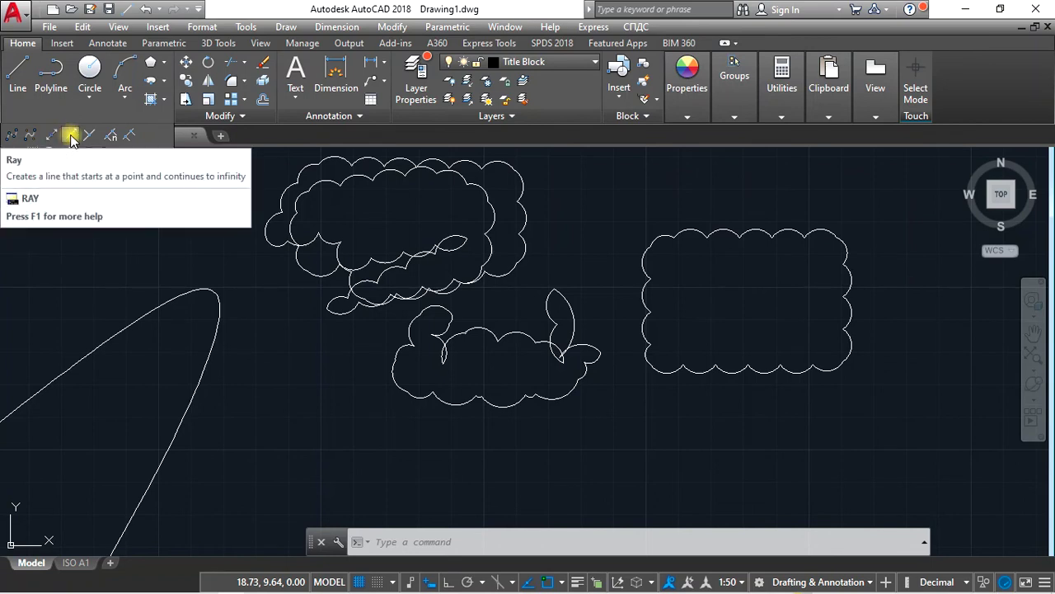
Draw five construction lines (XLINE) radiating from one shared point left of the clouds.
{"action": "left_click", "coordinate": [51, 134]}
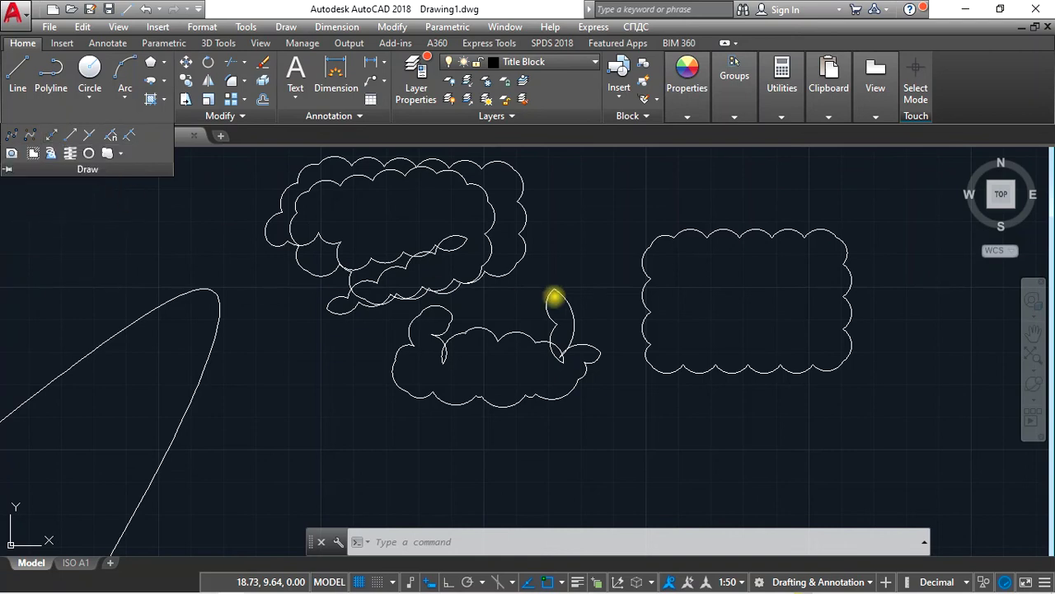
{"action": "scroll", "coordinate": [789, 282], "scroll_direction": "down", "scroll_amount": 3}
{"action": "scroll", "coordinate": [204, 289], "scroll_direction": "up", "scroll_amount": 3}
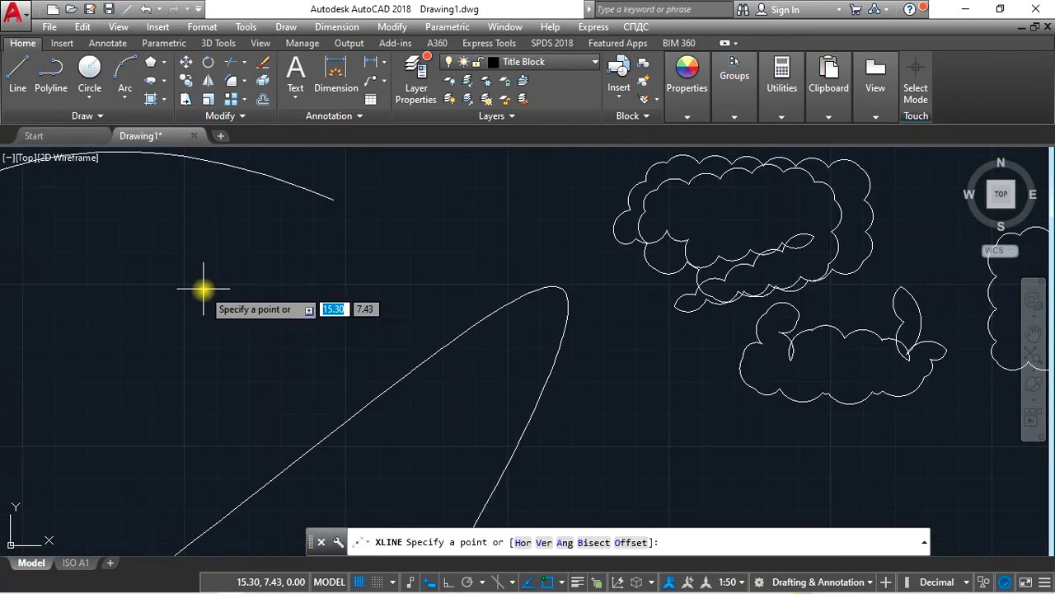
{"action": "left_click", "coordinate": [423, 294]}
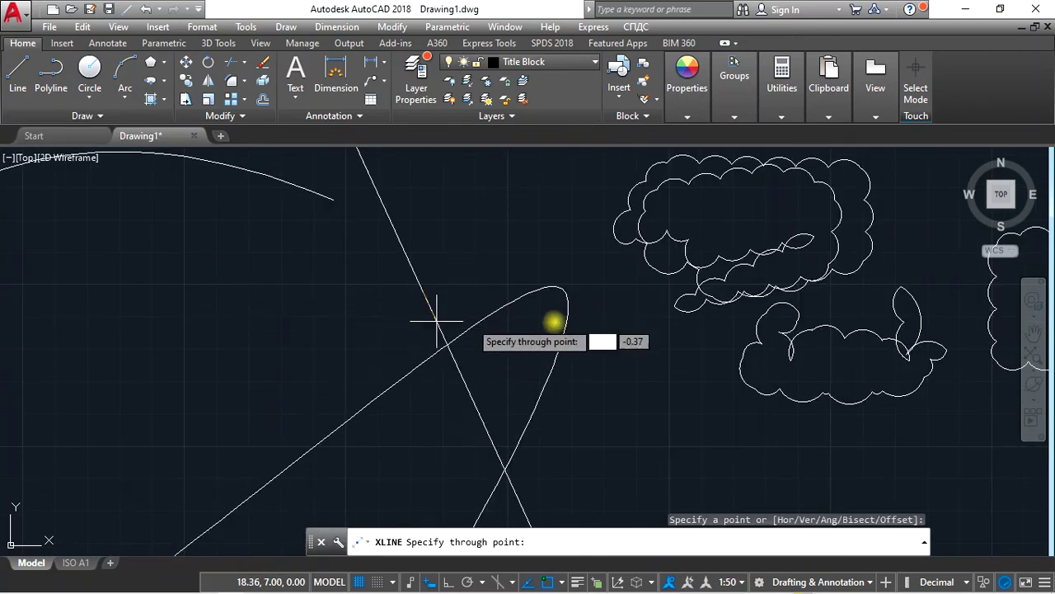
{"action": "left_click", "coordinate": [490, 254]}
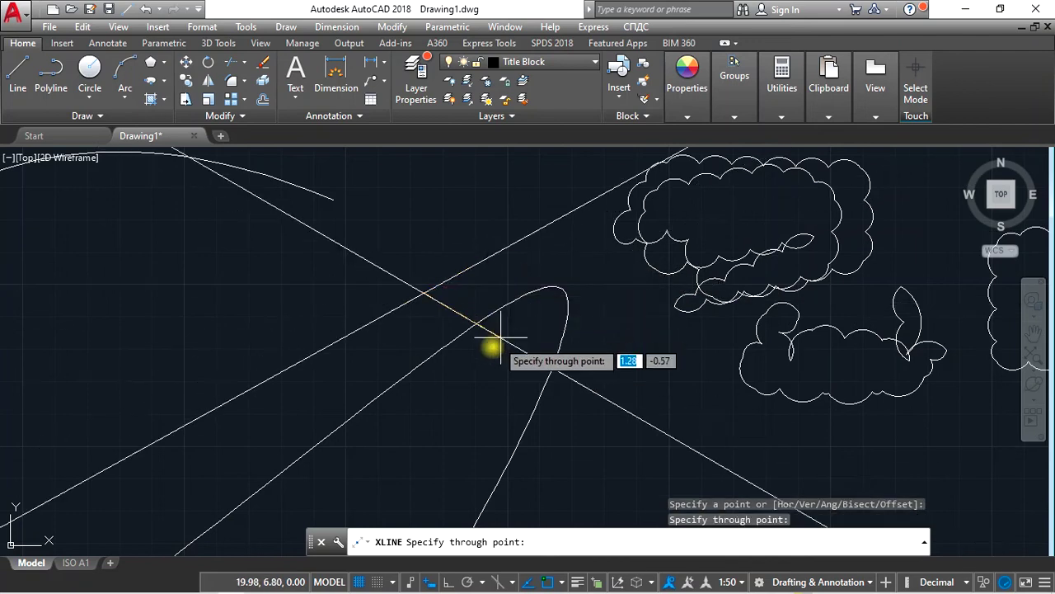
{"action": "left_click", "coordinate": [467, 360]}
{"action": "left_click", "coordinate": [601, 311]}
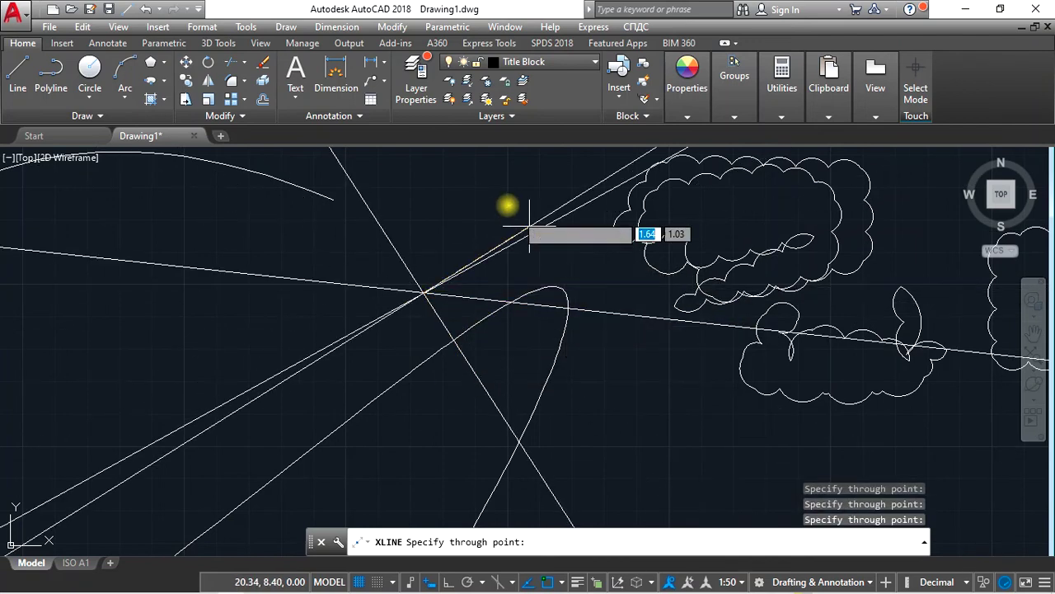
{"action": "left_click", "coordinate": [506, 207]}
{"action": "left_click", "coordinate": [306, 228]}
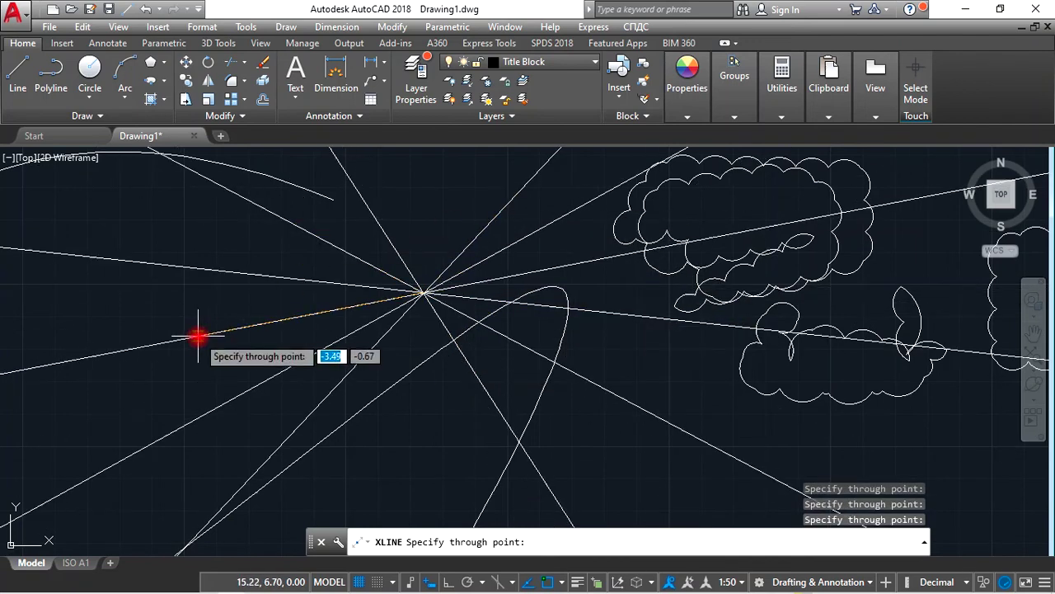
{"action": "right_click", "coordinate": [181, 242]}
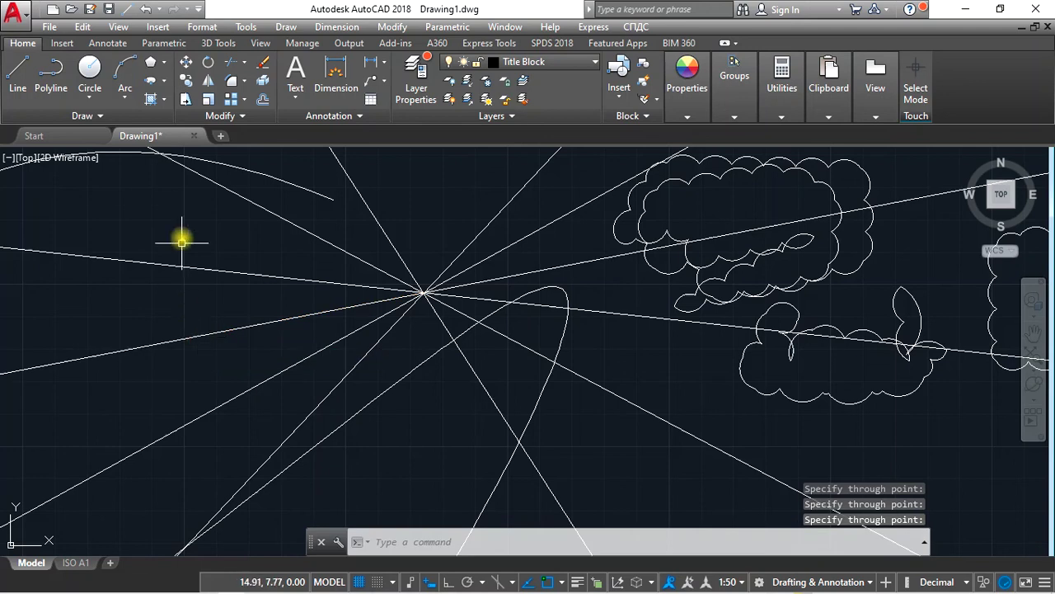
Start rays from a point left of the construction lines, adding the first eight around it.
{"action": "left_click", "coordinate": [104, 117]}
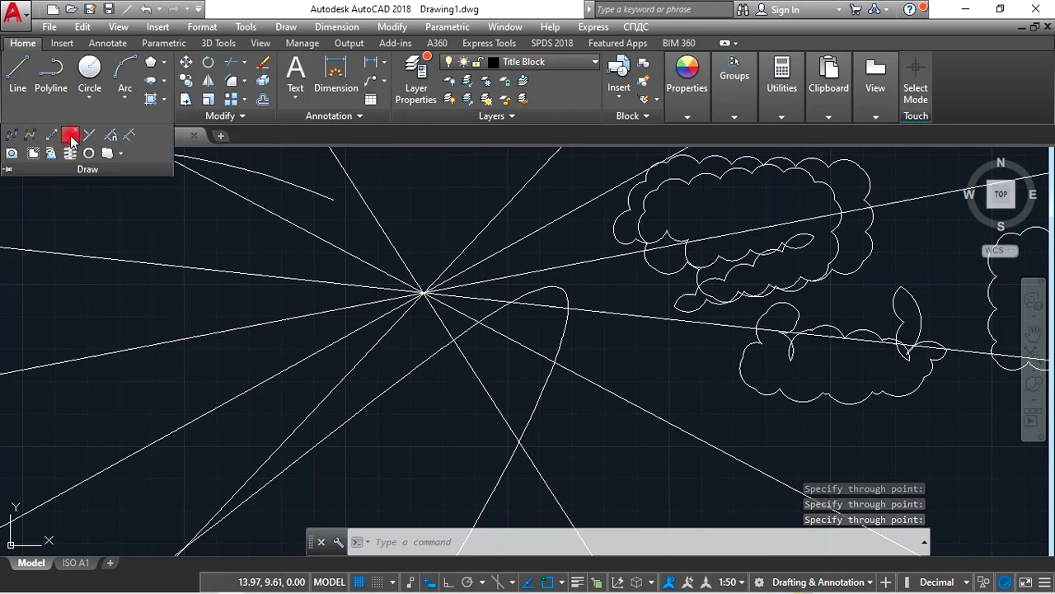
{"action": "left_click", "coordinate": [71, 138]}
{"action": "left_click", "coordinate": [173, 290]}
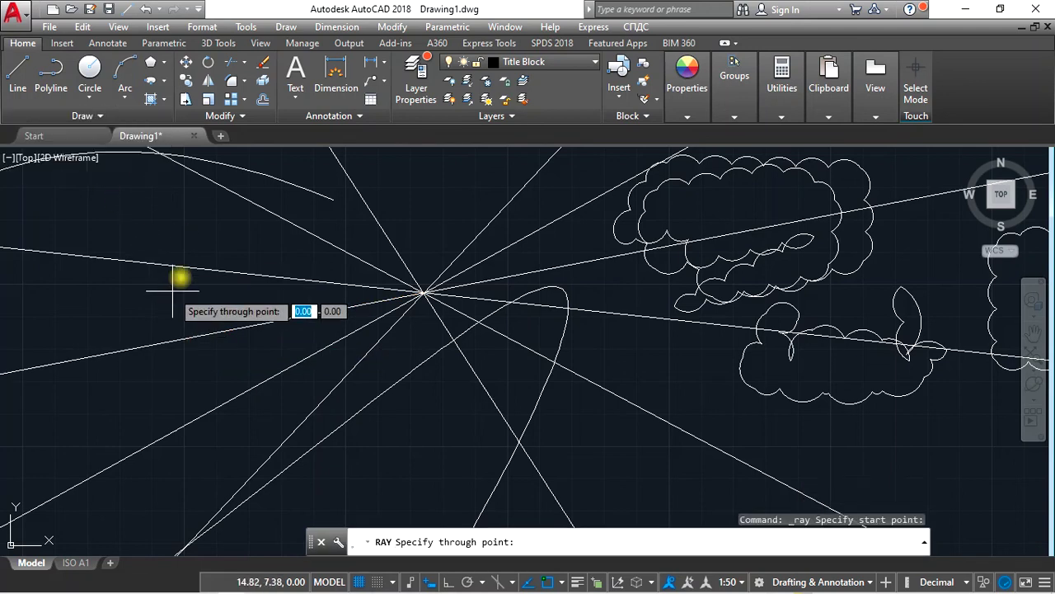
{"action": "left_click", "coordinate": [237, 273]}
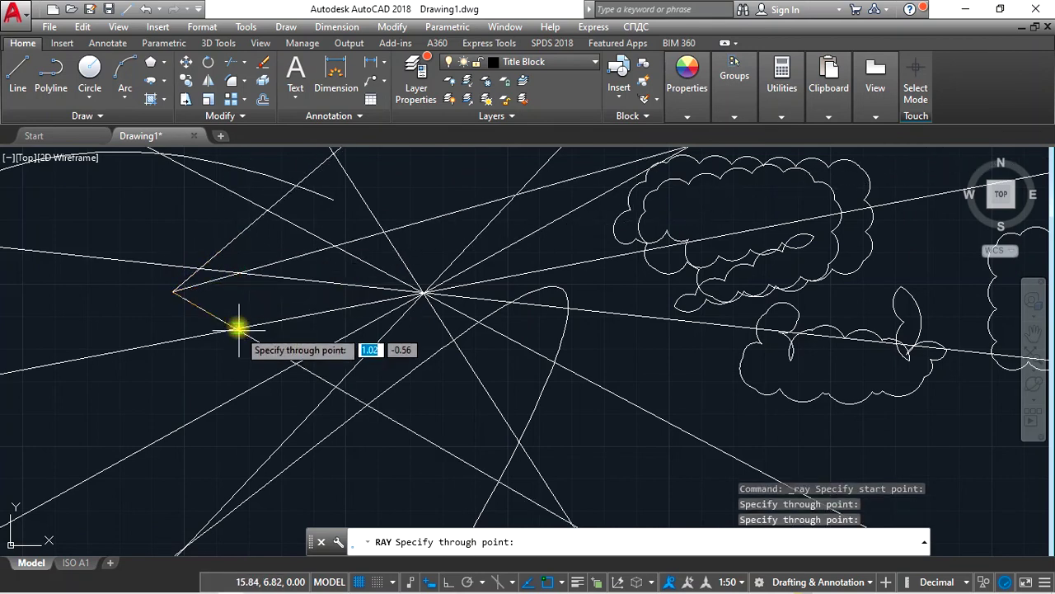
{"action": "left_click", "coordinate": [235, 326]}
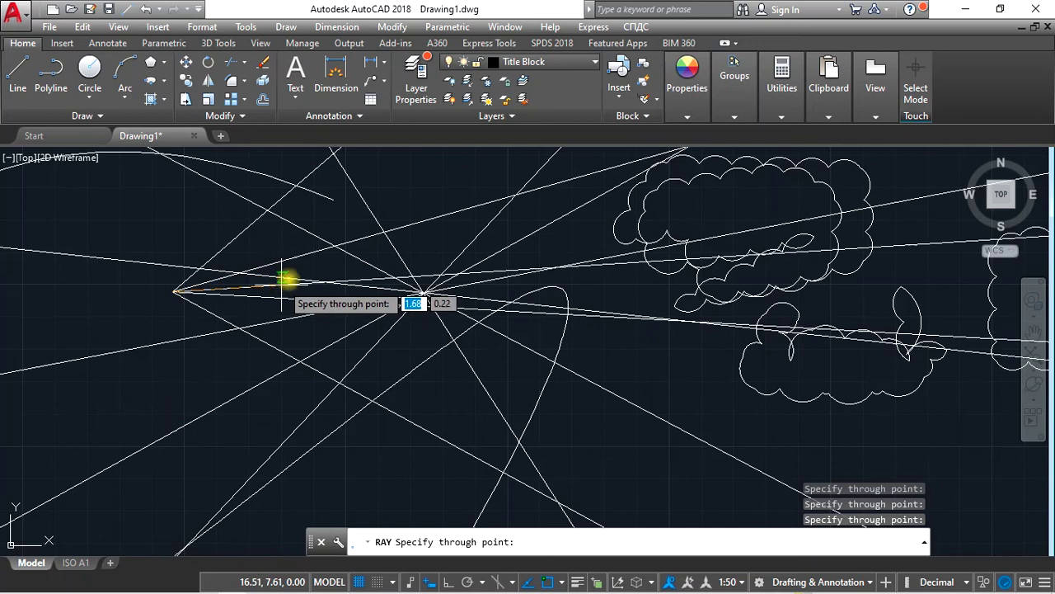
{"action": "left_click", "coordinate": [177, 231]}
{"action": "left_click", "coordinate": [97, 236]}
{"action": "left_click", "coordinate": [157, 195]}
{"action": "left_click", "coordinate": [192, 198]}
{"action": "left_click", "coordinate": [214, 200]}
{"action": "left_click", "coordinate": [228, 203]}
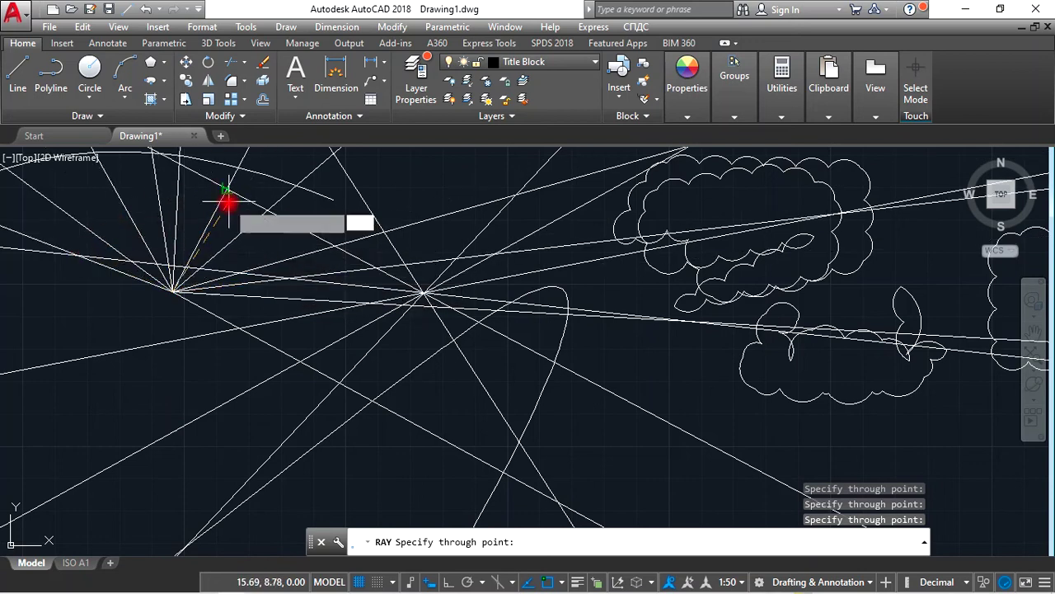
Add eleven more rays in all directions from the same start point, then finish.
{"action": "left_click", "coordinate": [360, 318]}
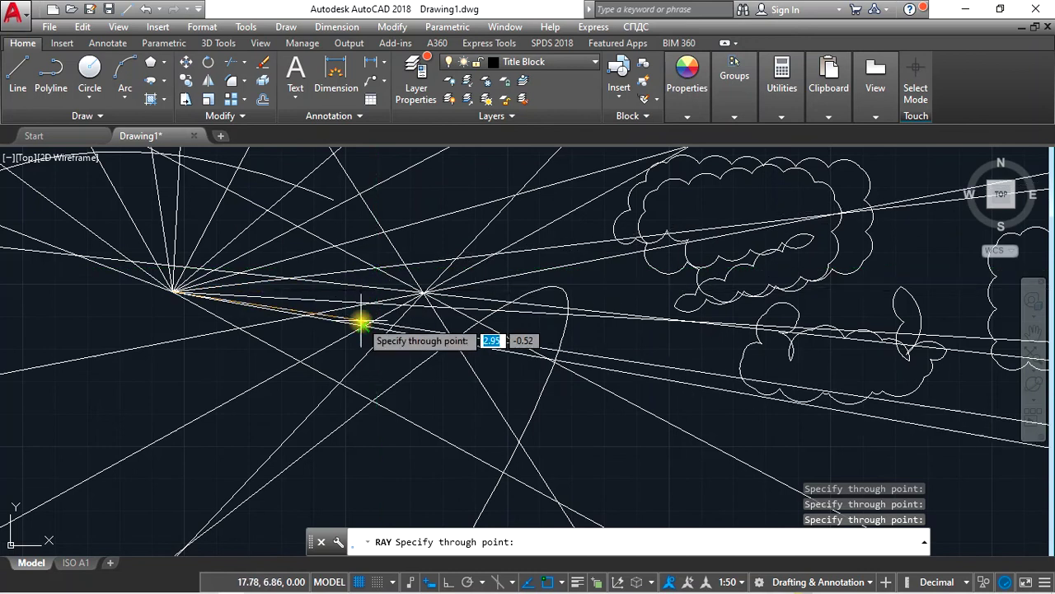
{"action": "left_click", "coordinate": [358, 222]}
{"action": "left_click", "coordinate": [328, 198]}
{"action": "left_click", "coordinate": [278, 180]}
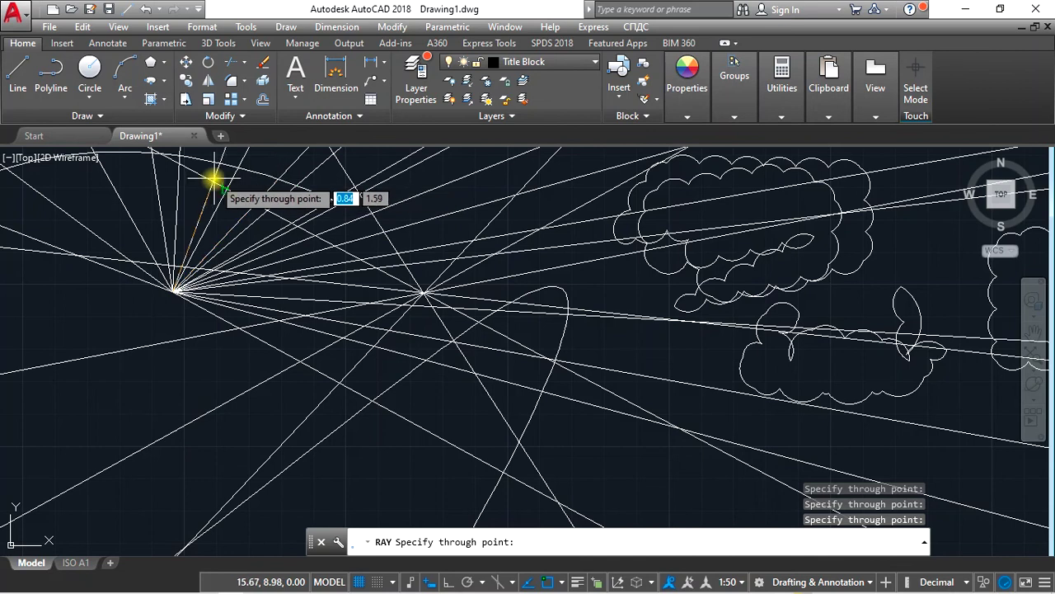
{"action": "left_click", "coordinate": [212, 179]}
{"action": "left_click", "coordinate": [130, 188]}
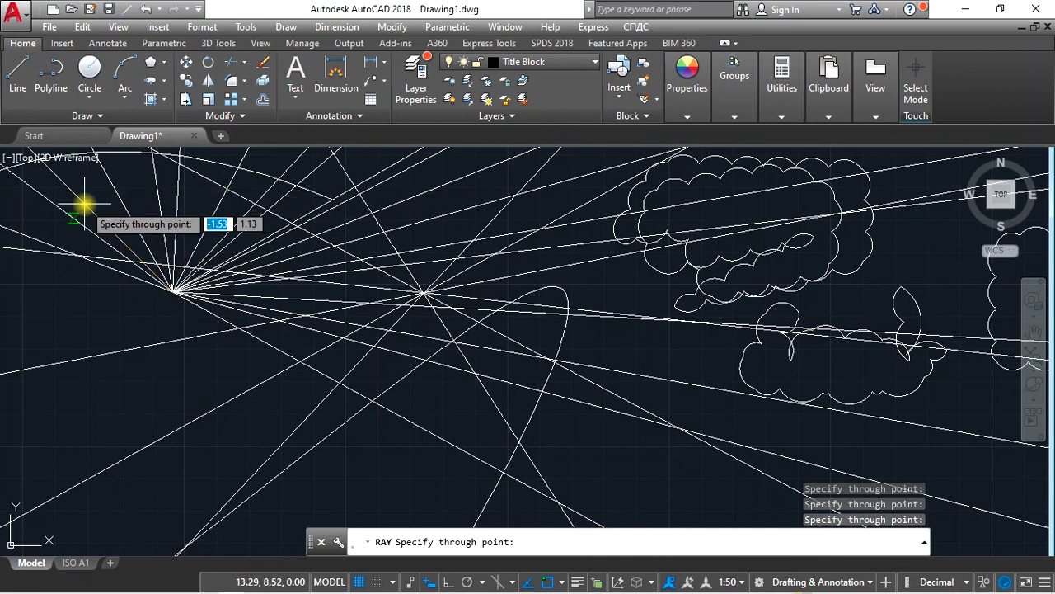
{"action": "left_click", "coordinate": [94, 208]}
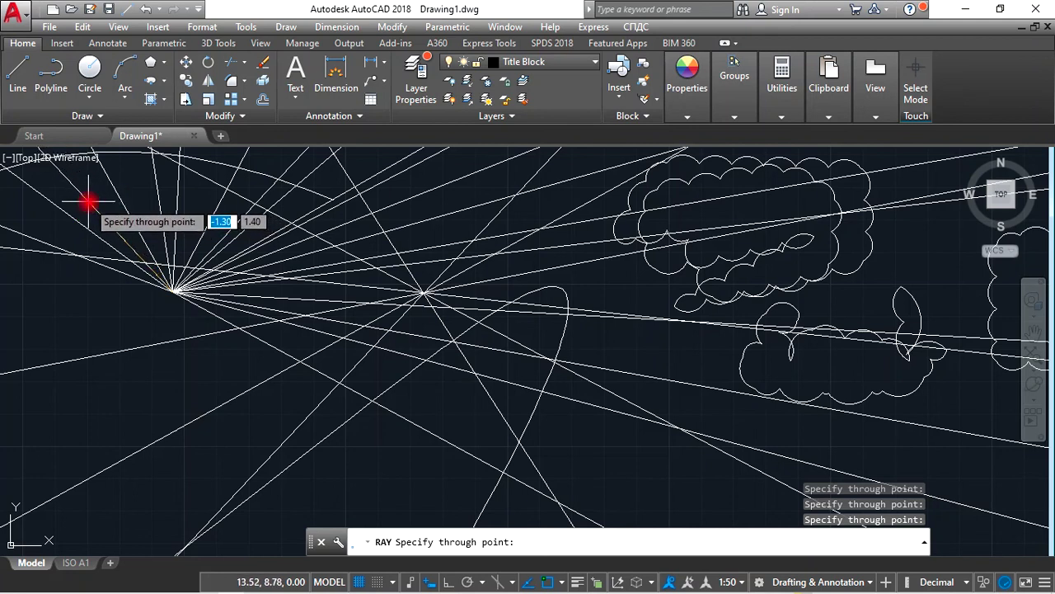
{"action": "left_click", "coordinate": [137, 170]}
{"action": "left_click", "coordinate": [51, 227]}
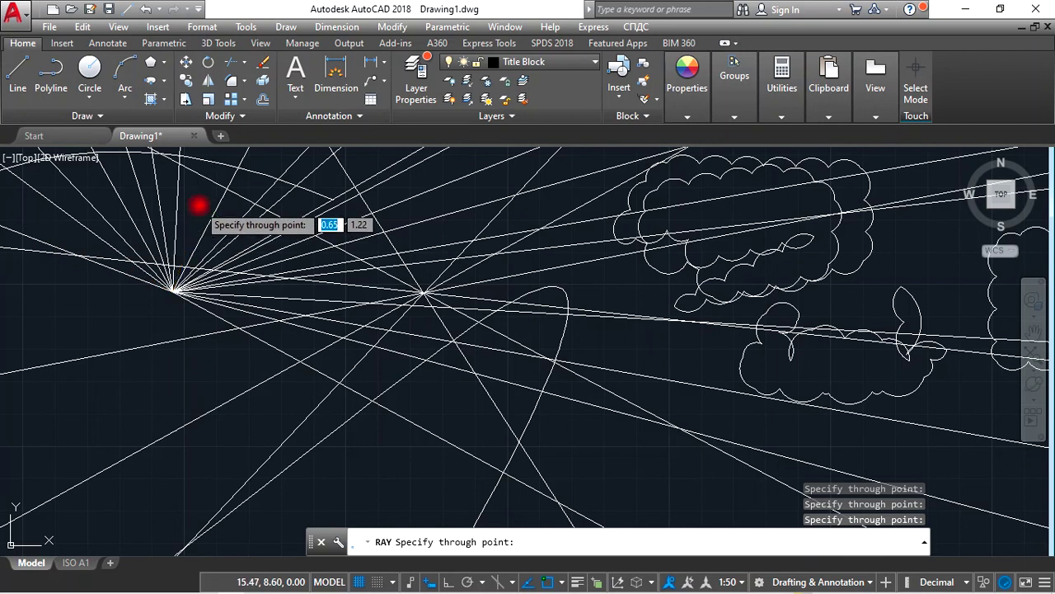
{"action": "left_click", "coordinate": [429, 235]}
{"action": "left_click", "coordinate": [426, 209]}
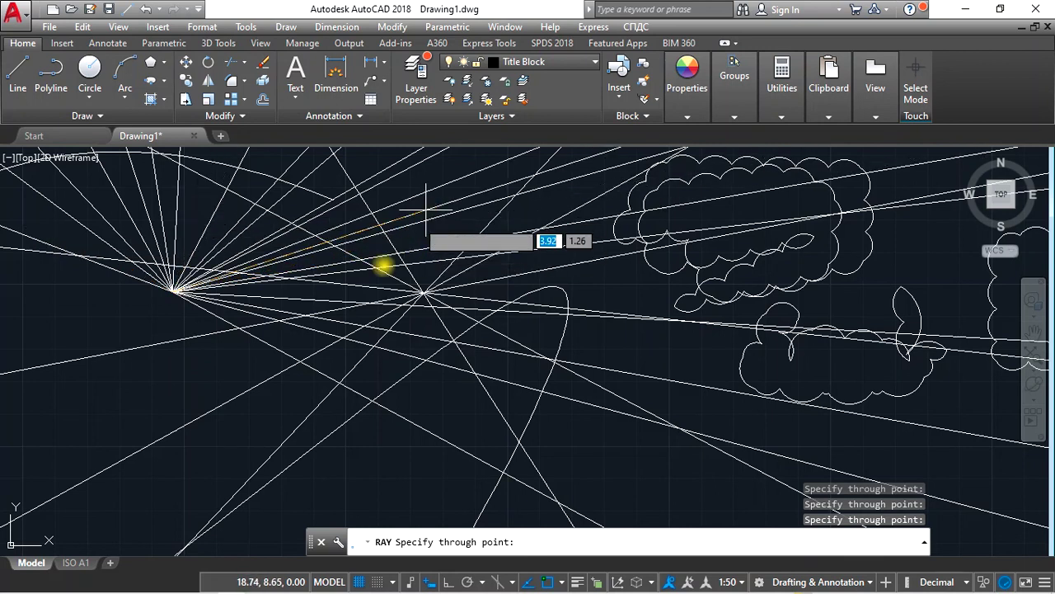
{"action": "right_click", "coordinate": [368, 290]}
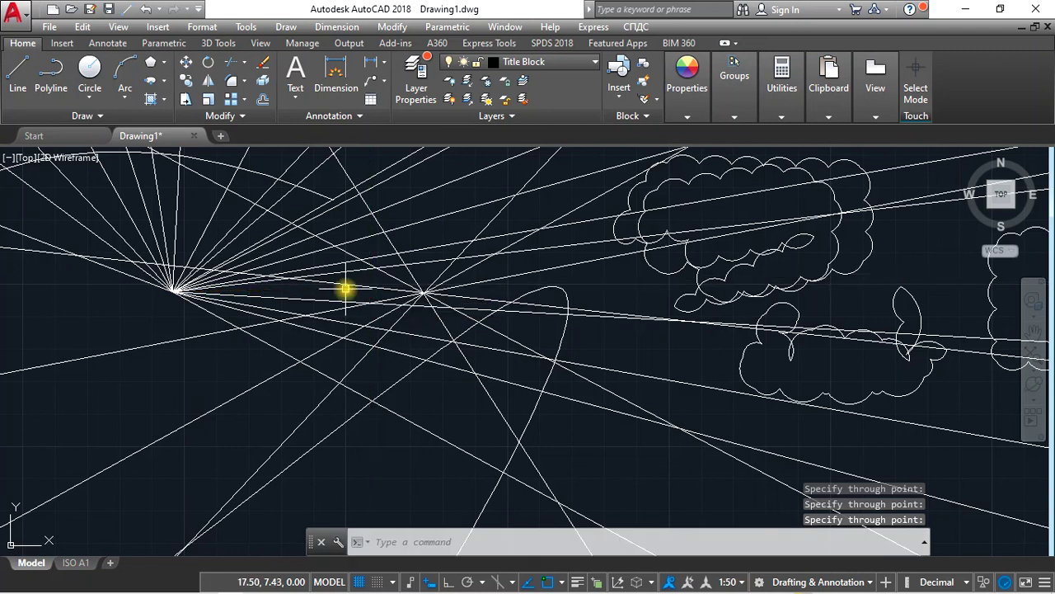
{"action": "scroll", "coordinate": [347, 290], "scroll_direction": "down", "scroll_amount": 2}
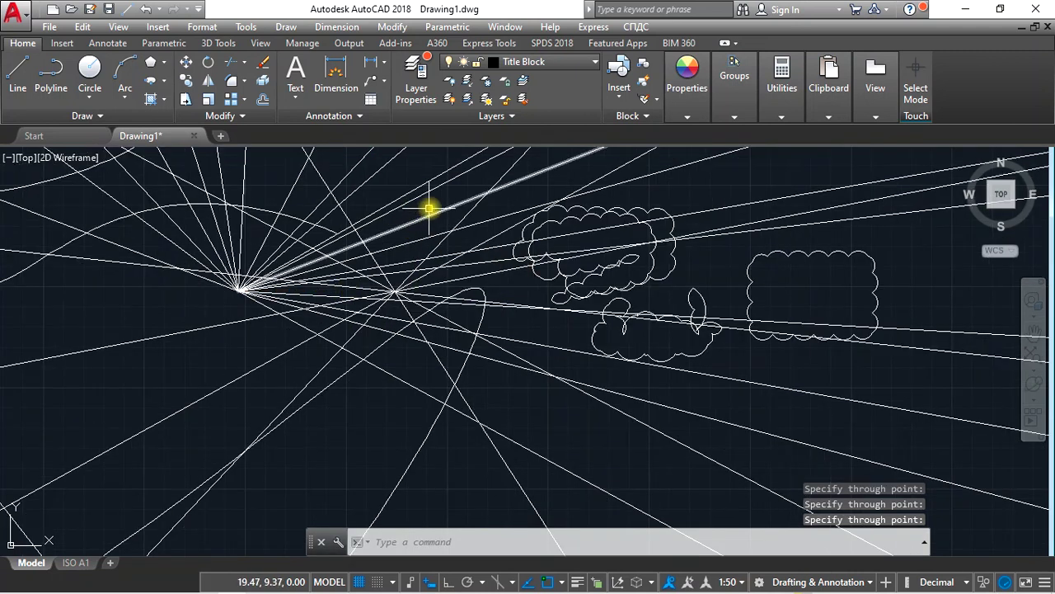
{"action": "left_click", "coordinate": [431, 207]}
Erase all 41 rays and construction lines with a crossing window, then zoom out.
{"action": "left_click", "coordinate": [149, 381]}
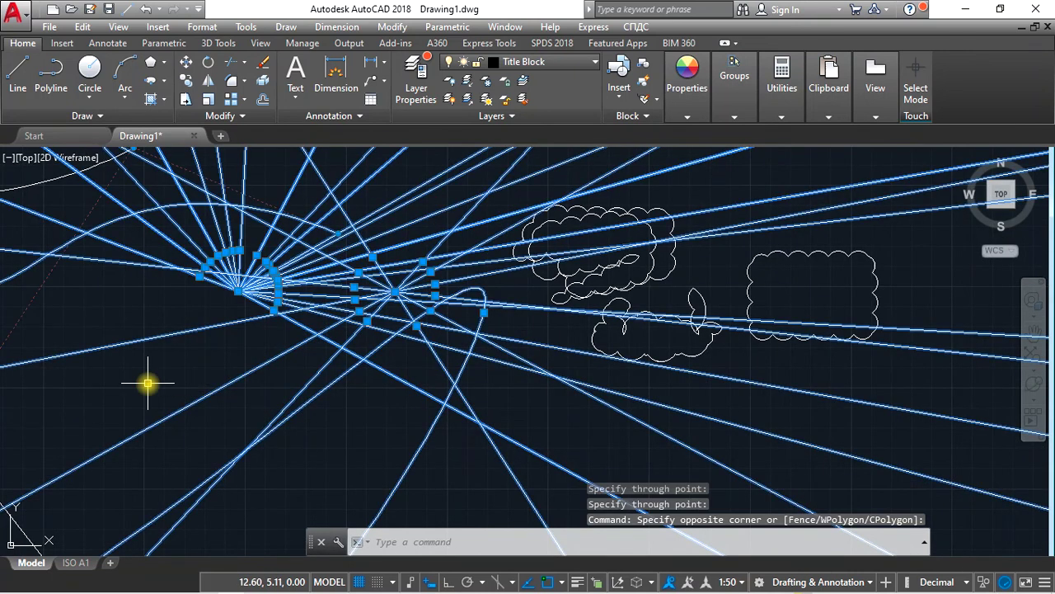
{"action": "key", "text": "Delete"}
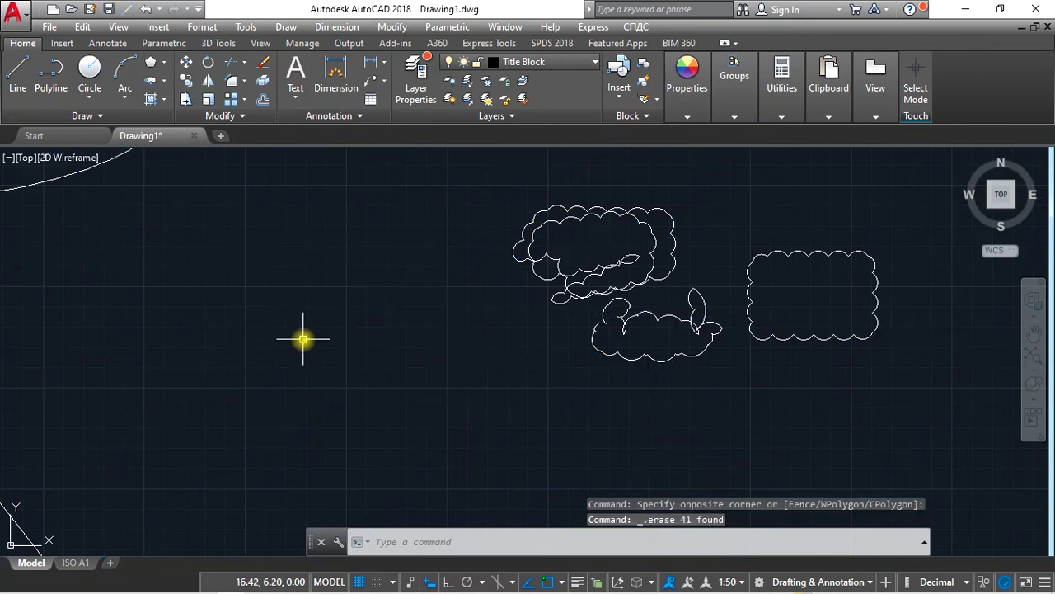
{"action": "scroll", "coordinate": [303, 338], "scroll_direction": "down", "scroll_amount": 2}
{"action": "scroll", "coordinate": [304, 312], "scroll_direction": "down", "scroll_amount": 1}
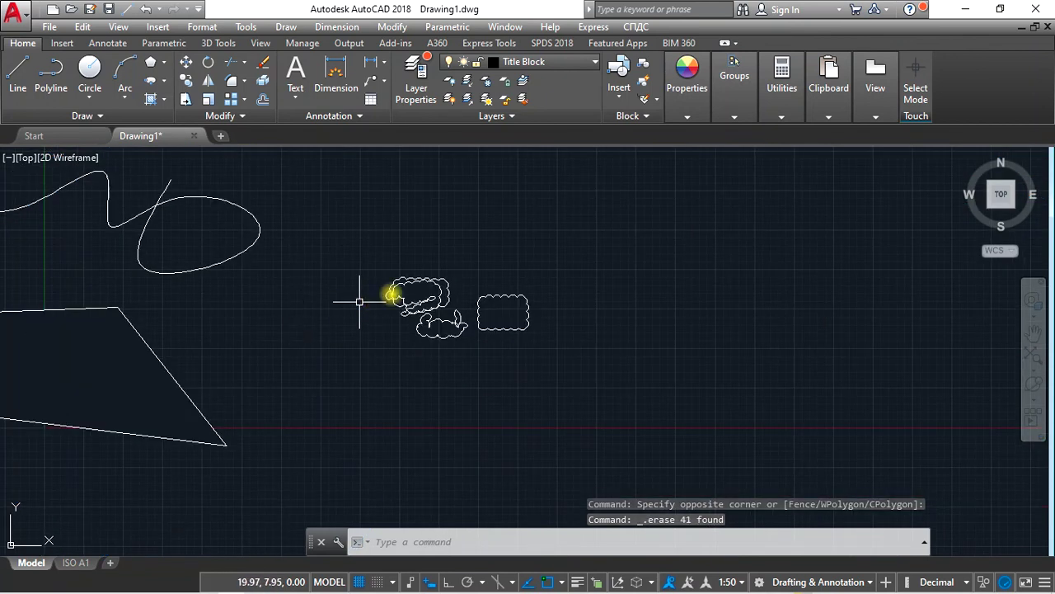